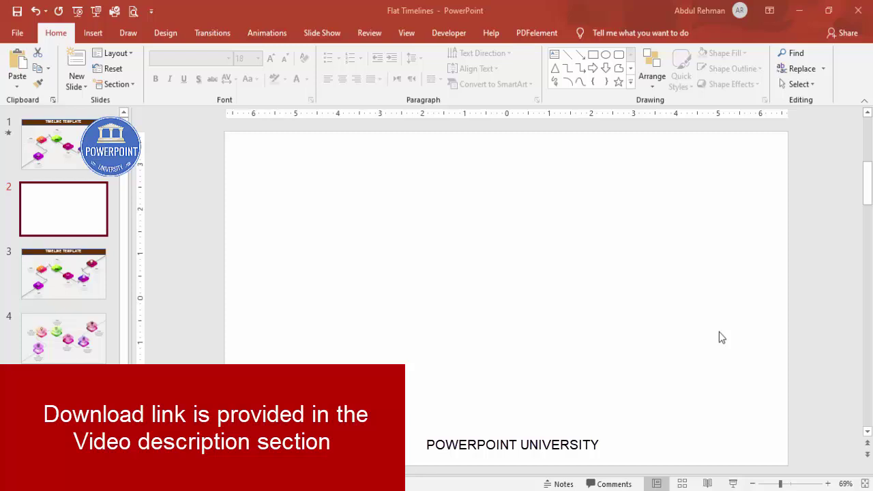
Trace a freeform zigzag line with six bends from the slide's bottom-left corner to its top-right corner.
{"action": "left_click", "coordinate": [93, 33]}
{"action": "left_click", "coordinate": [200, 77]}
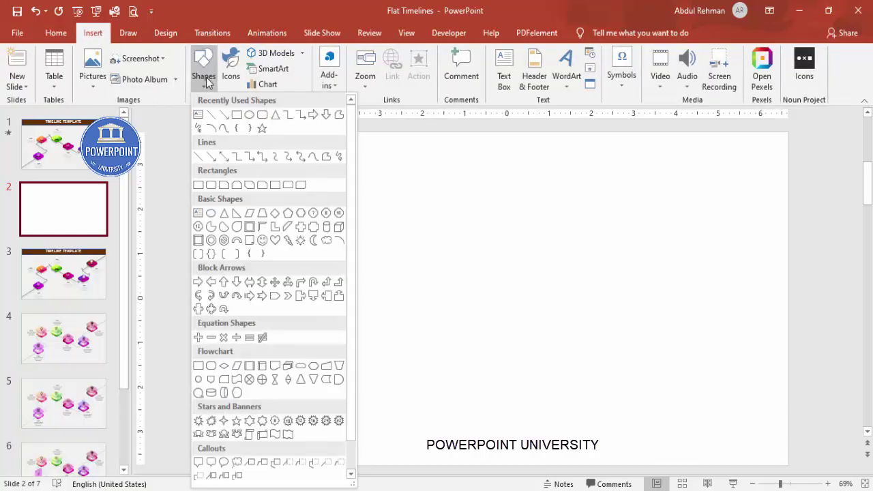
{"action": "left_click", "coordinate": [327, 157]}
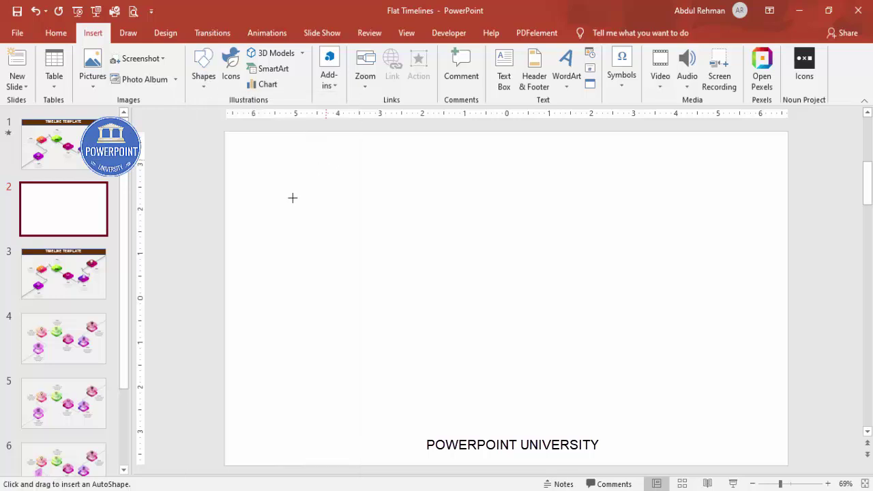
{"action": "left_click", "coordinate": [224, 464]}
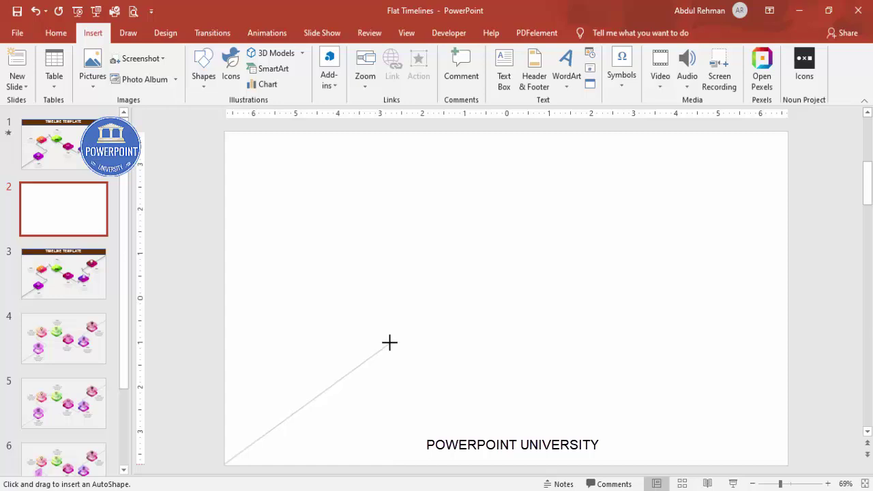
{"action": "left_click", "coordinate": [389, 342]}
{"action": "left_click", "coordinate": [311, 277]}
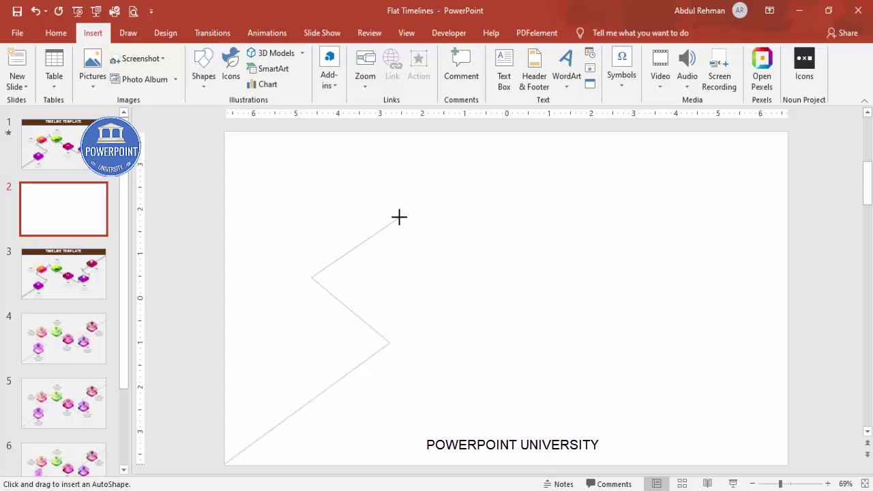
{"action": "left_click", "coordinate": [395, 218]}
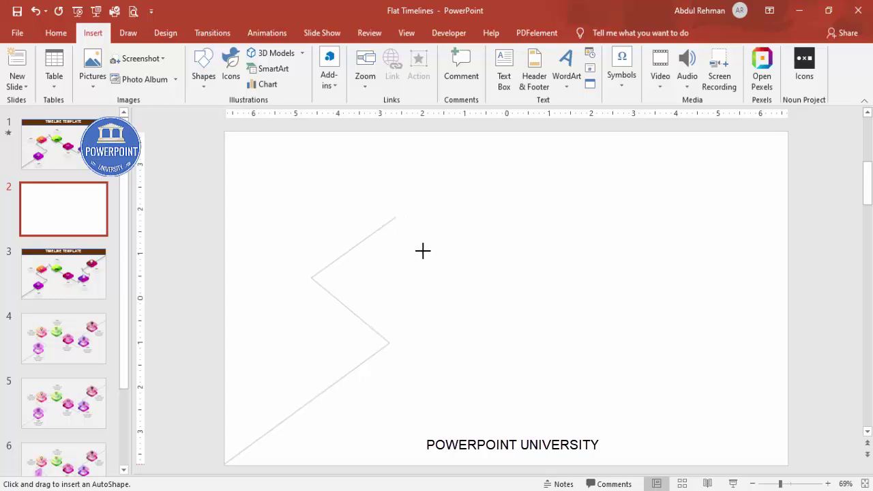
{"action": "left_click", "coordinate": [623, 386]}
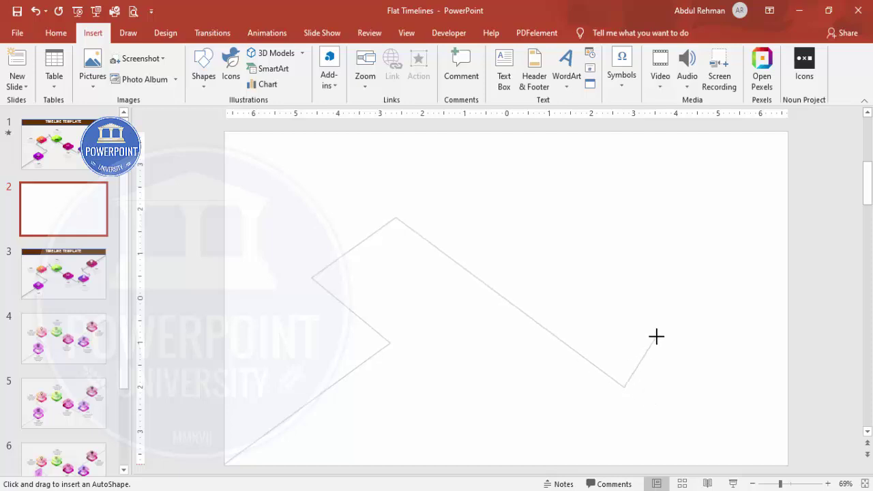
{"action": "left_click", "coordinate": [686, 315]}
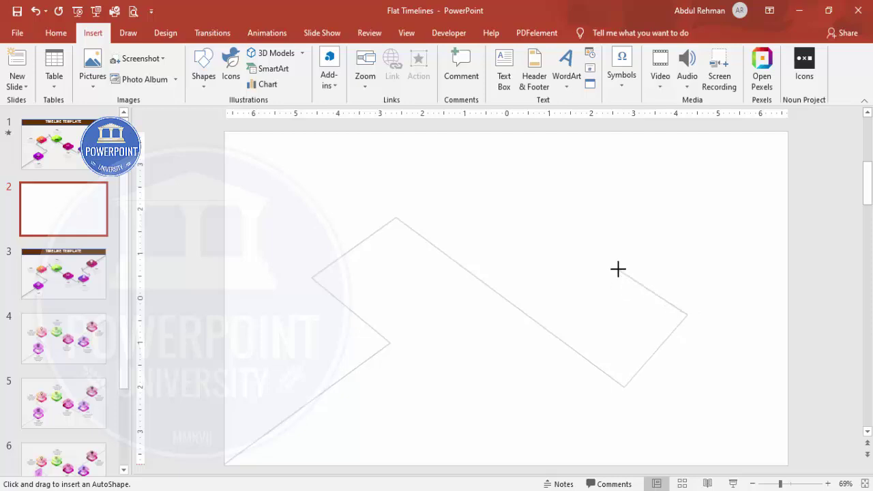
{"action": "left_click", "coordinate": [618, 269]}
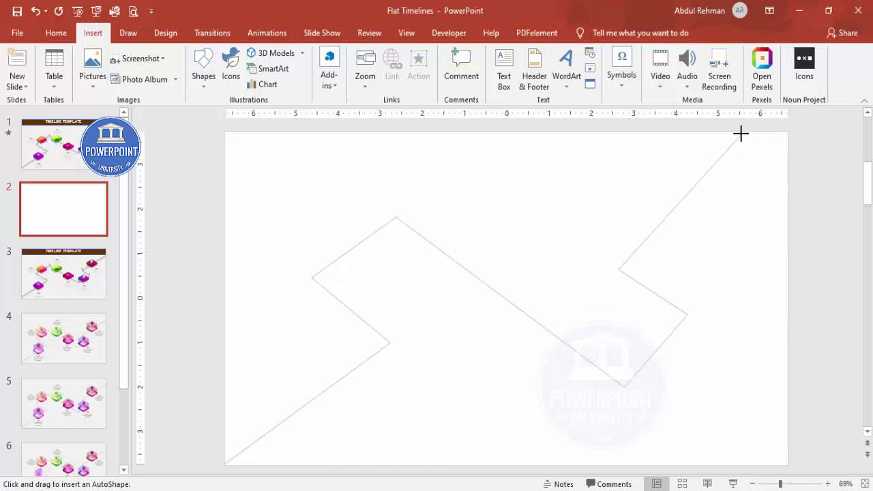
{"action": "double_click", "coordinate": [786, 129]}
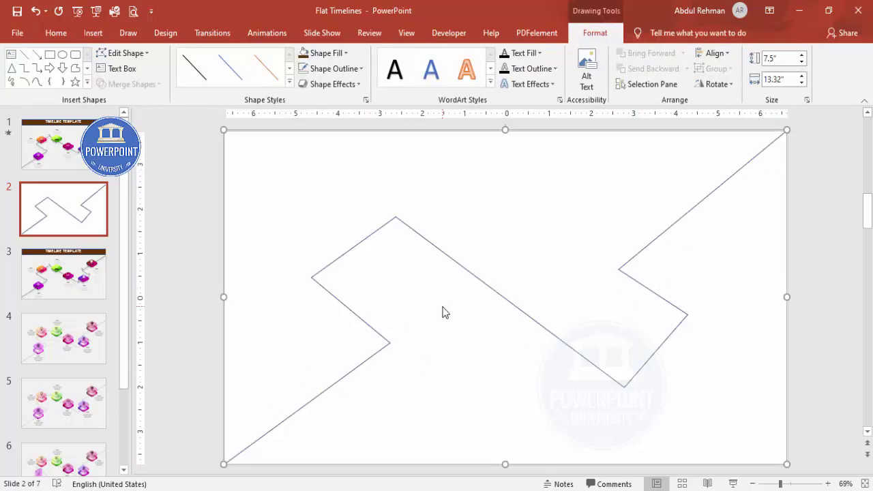
Give the zigzag a 2.5 pt grey outline at 12% transparency.
{"action": "right_click", "coordinate": [382, 220]}
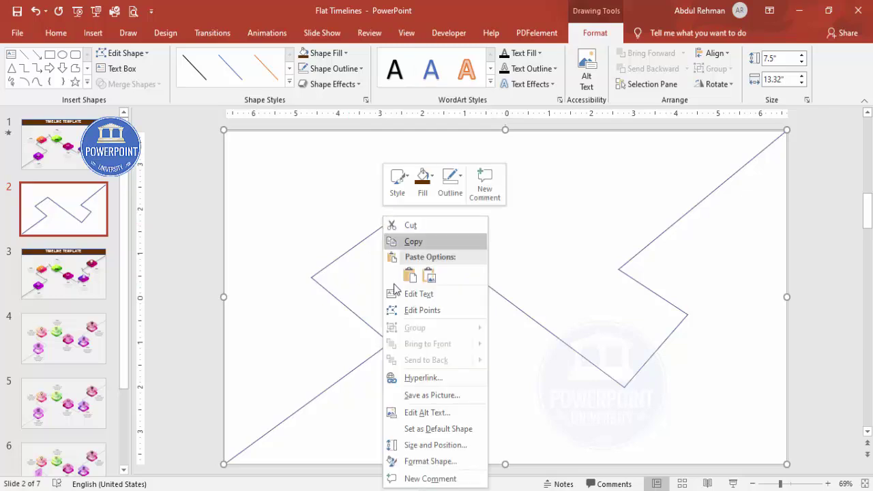
{"action": "left_click", "coordinate": [430, 462]}
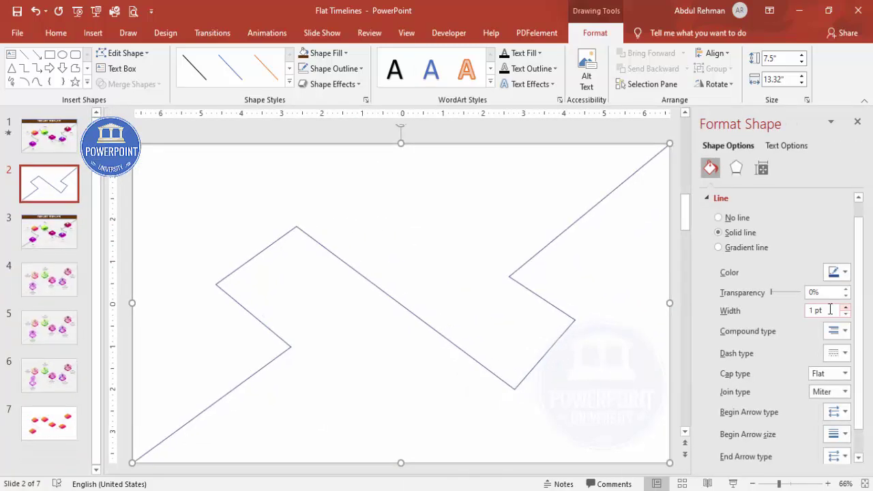
{"action": "left_click", "coordinate": [846, 308]}
{"action": "left_click", "coordinate": [846, 308]}
{"action": "left_click", "coordinate": [846, 307]}
{"action": "left_click", "coordinate": [846, 308]}
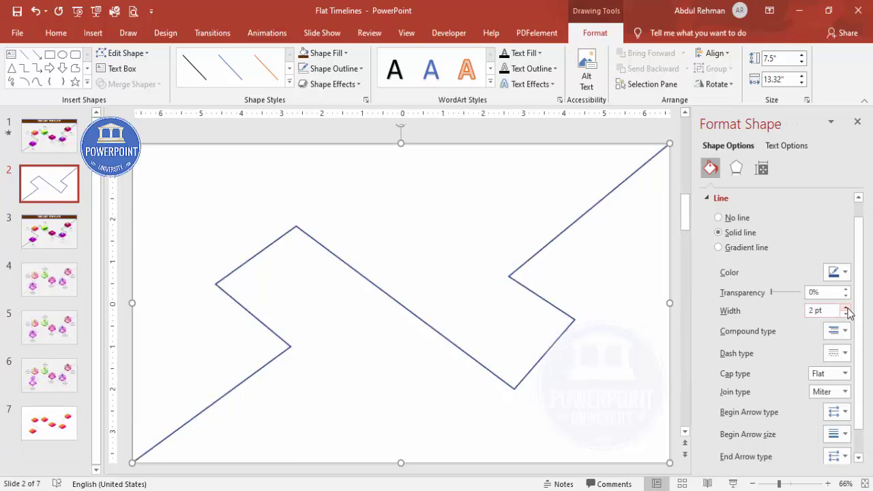
{"action": "left_click", "coordinate": [360, 71]}
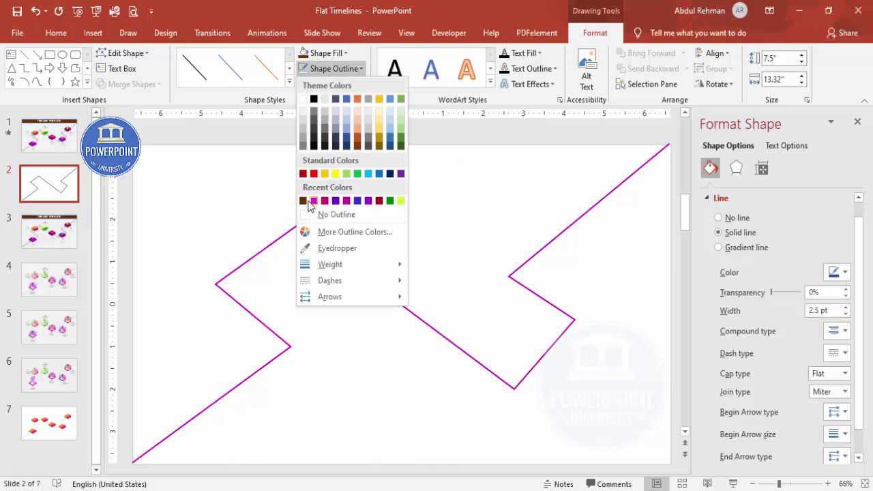
{"action": "left_click", "coordinate": [301, 145]}
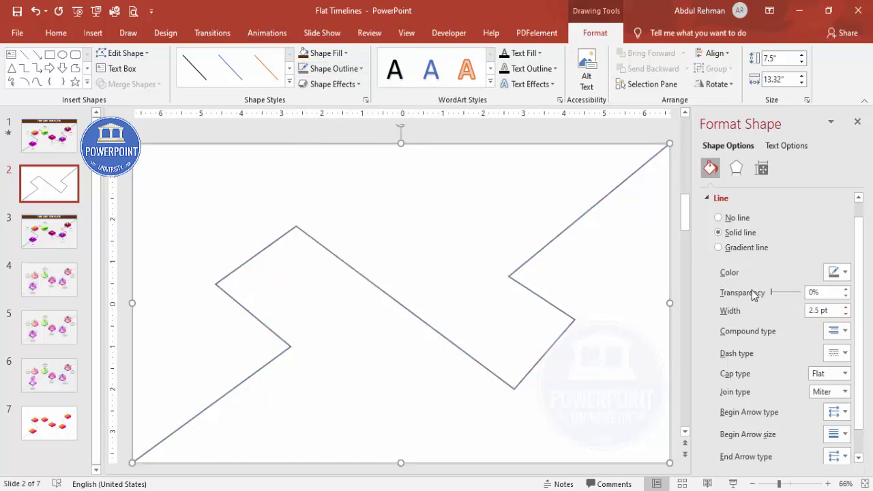
{"action": "left_click_drag", "start_coordinate": [771, 295], "coordinate": [775, 297]}
{"action": "left_click", "coordinate": [489, 140]}
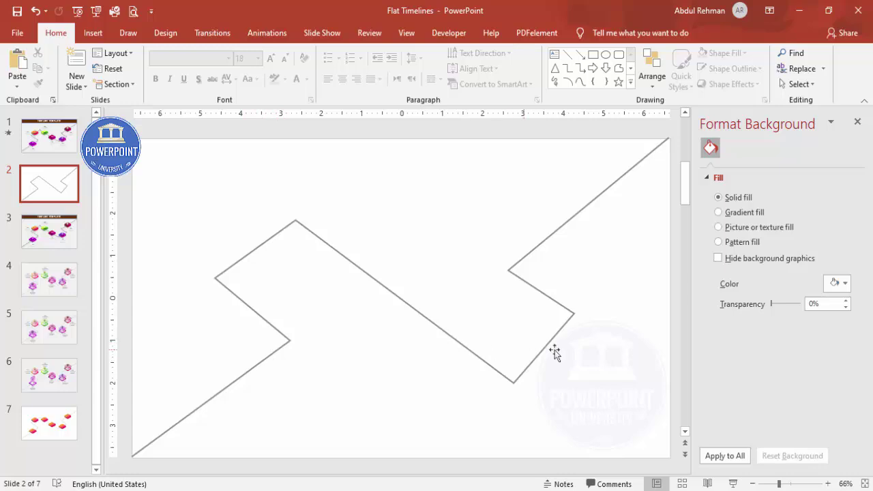
Draw a rounded square above the zigzag and remove its outline.
{"action": "left_click", "coordinate": [94, 33]}
{"action": "left_click", "coordinate": [205, 86]}
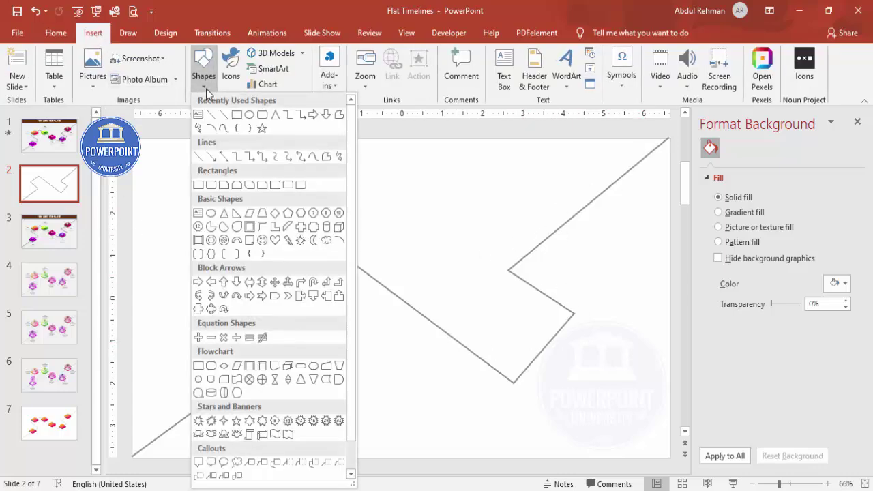
{"action": "left_click", "coordinate": [211, 185]}
{"action": "left_click_drag", "start_coordinate": [342, 184], "coordinate": [384, 225]}
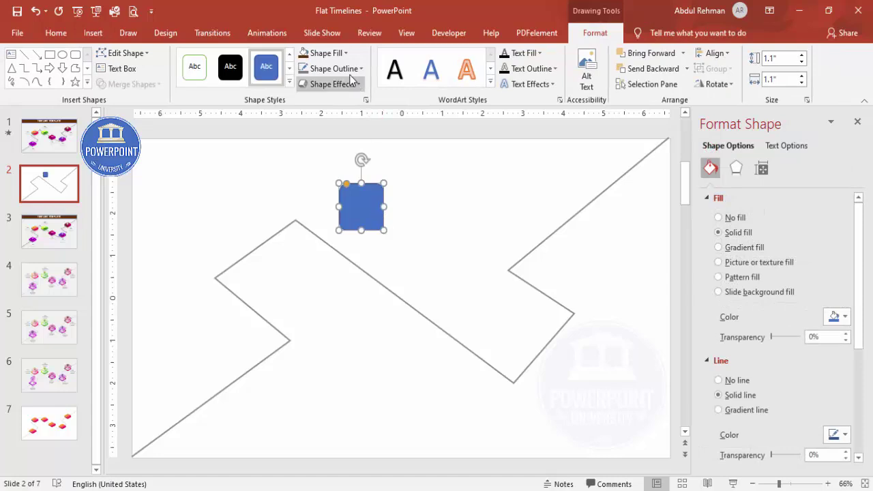
{"action": "left_click", "coordinate": [347, 68]}
{"action": "left_click", "coordinate": [344, 212]}
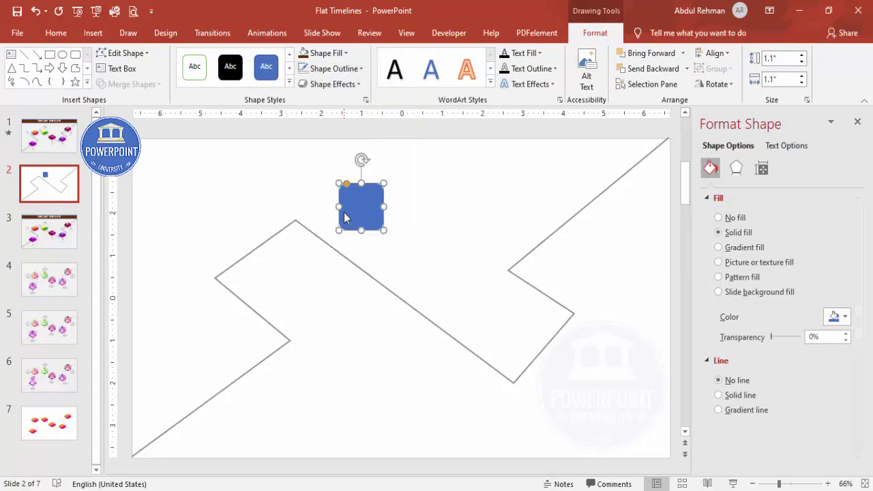
Switch the square to a gradient fill with an orange left stop.
{"action": "left_click", "coordinate": [742, 249]}
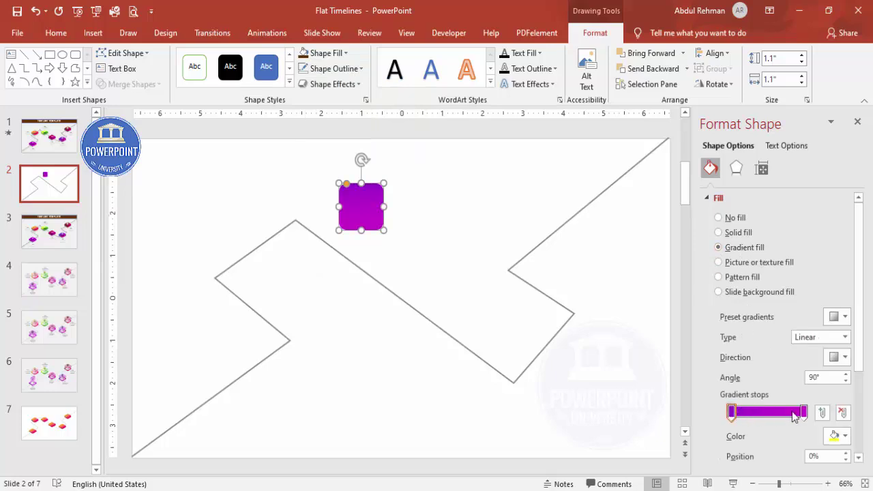
{"action": "left_click", "coordinate": [732, 412]}
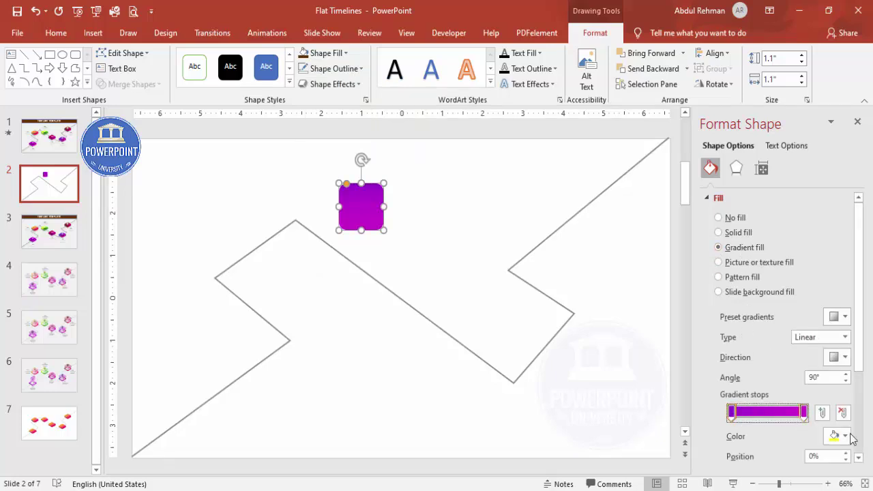
{"action": "left_click", "coordinate": [838, 438]}
{"action": "left_click", "coordinate": [794, 414]}
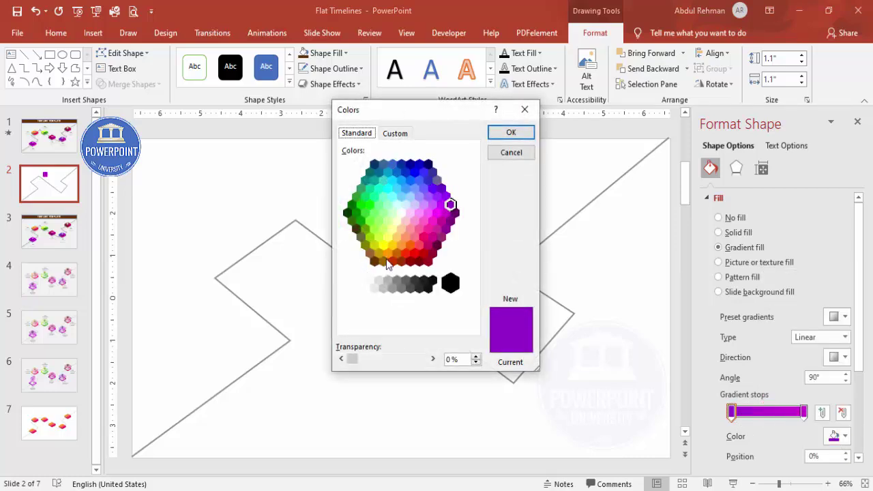
{"action": "left_click", "coordinate": [390, 256]}
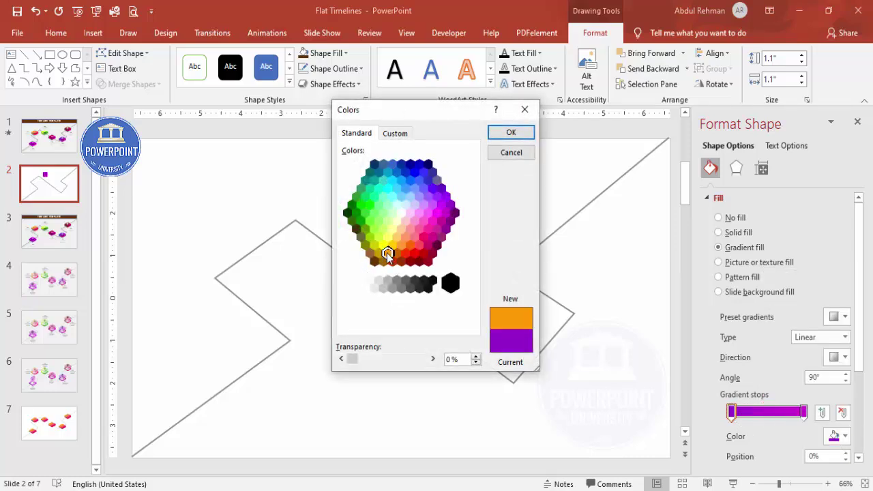
{"action": "left_click", "coordinate": [512, 133]}
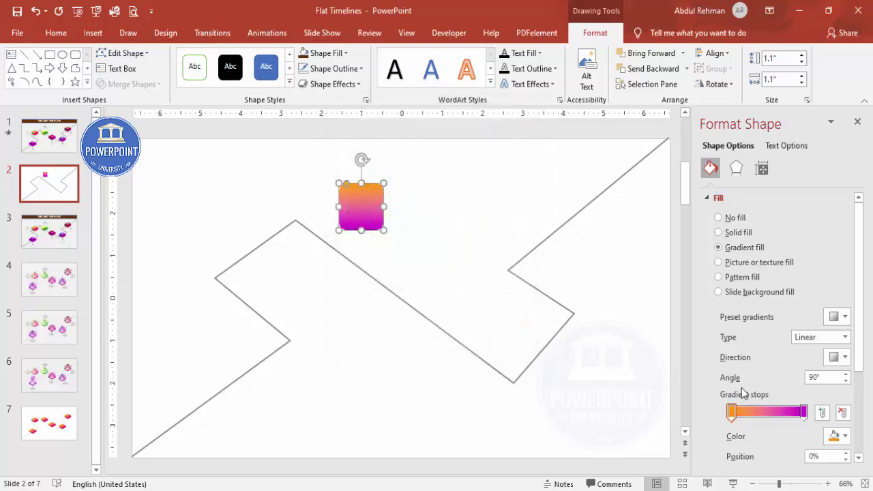
Set the gradient's right stop to a bright pink.
{"action": "left_click", "coordinate": [804, 412]}
{"action": "left_click", "coordinate": [837, 437]}
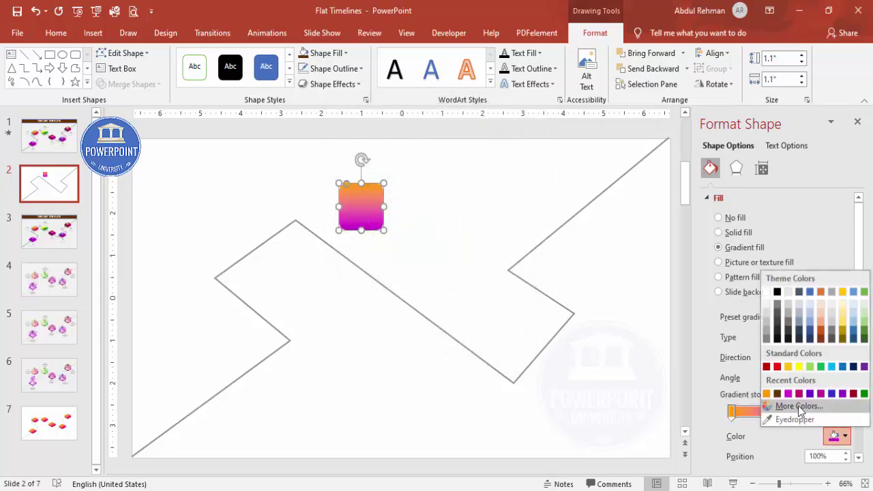
{"action": "left_click", "coordinate": [797, 405]}
{"action": "left_click", "coordinate": [419, 238]}
{"action": "left_click", "coordinate": [431, 238]}
{"action": "left_click", "coordinate": [419, 246]}
{"action": "left_click", "coordinate": [423, 237]}
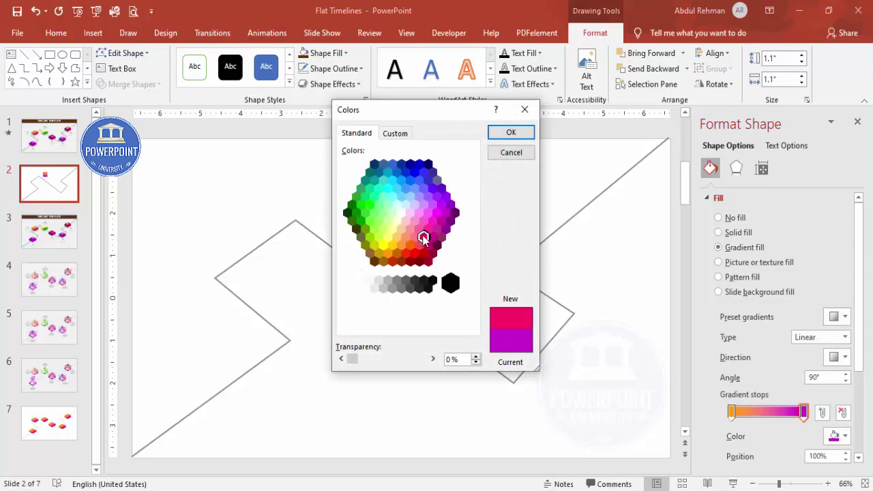
{"action": "left_click", "coordinate": [418, 230]}
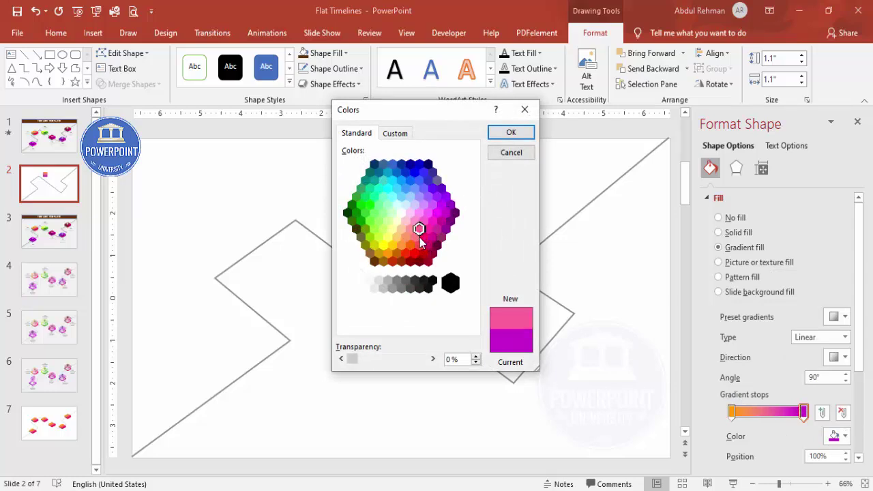
{"action": "left_click", "coordinate": [422, 238]}
{"action": "left_click", "coordinate": [429, 232]}
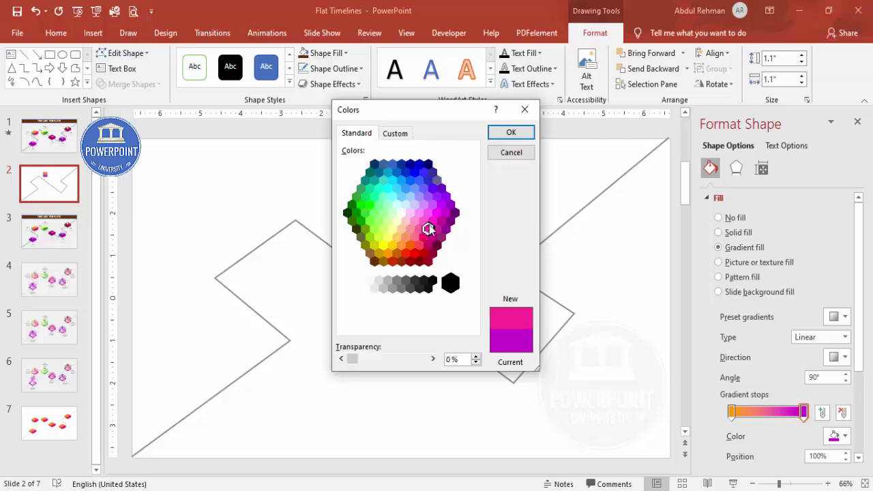
{"action": "left_click", "coordinate": [510, 132]}
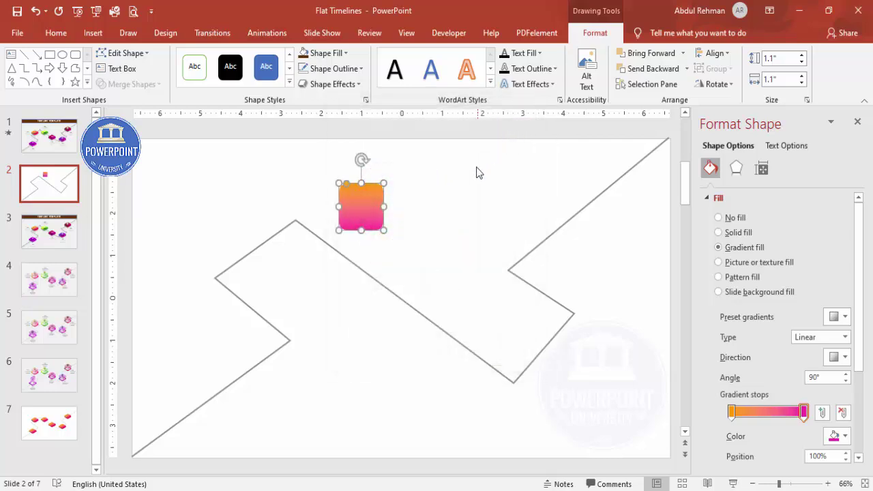
{"action": "left_click", "coordinate": [417, 216]}
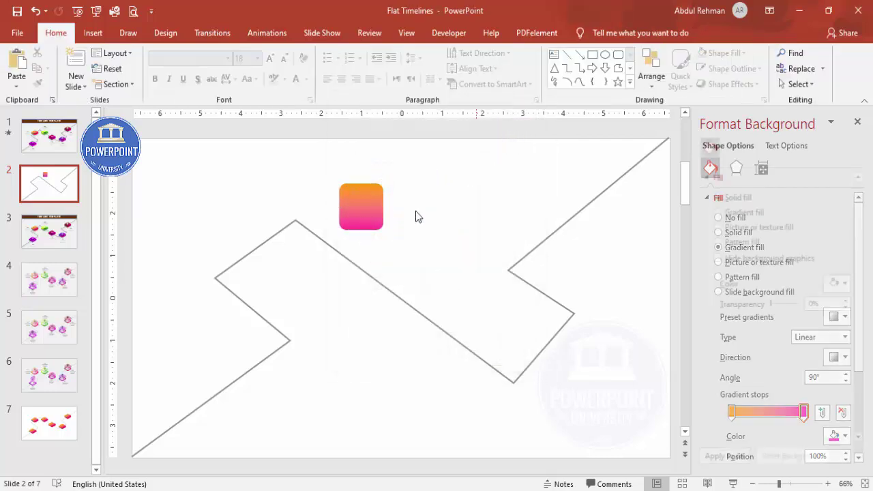
{"action": "left_click", "coordinate": [373, 207]}
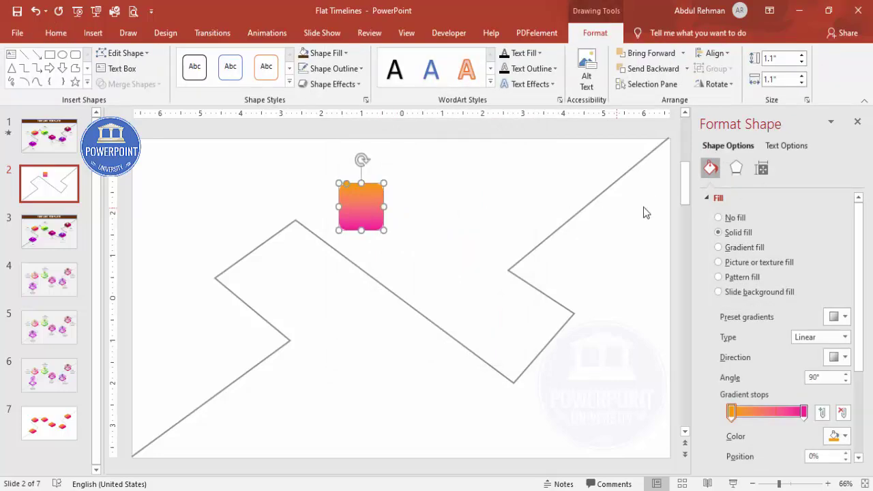
Apply the Isometric: Top Up 3-D rotation preset to the square.
{"action": "left_click", "coordinate": [737, 168]}
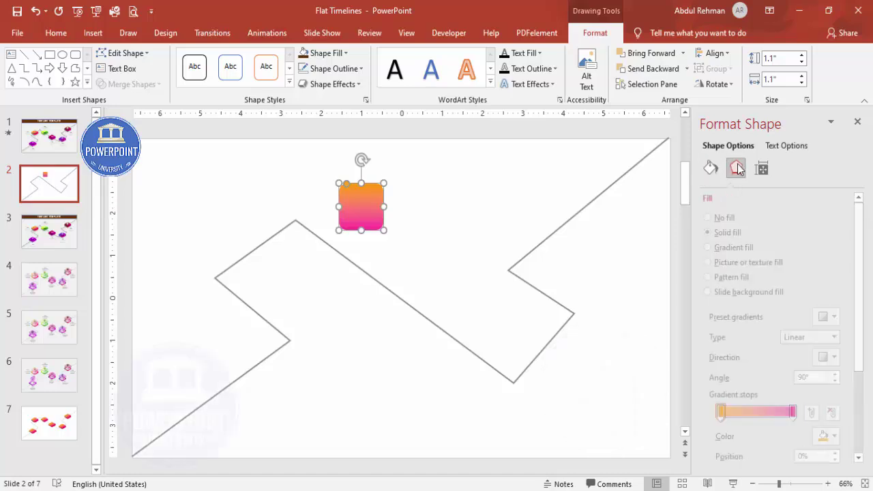
{"action": "left_click", "coordinate": [750, 287]}
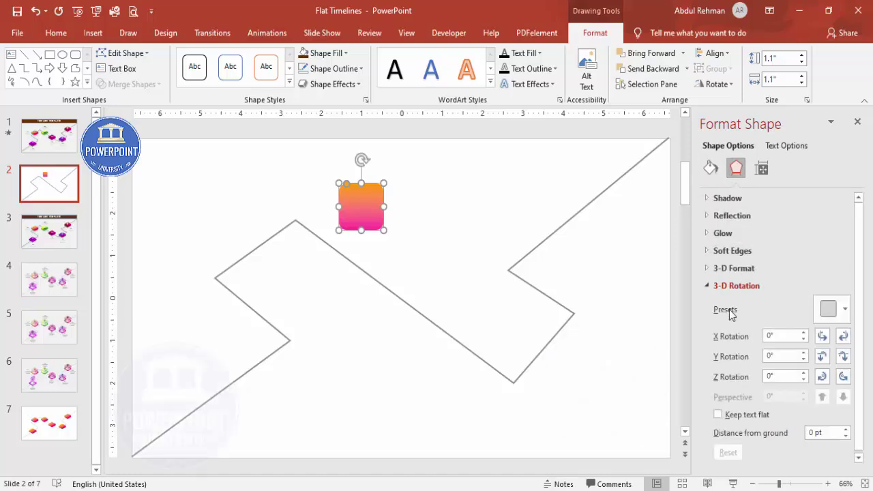
{"action": "left_click", "coordinate": [828, 309]}
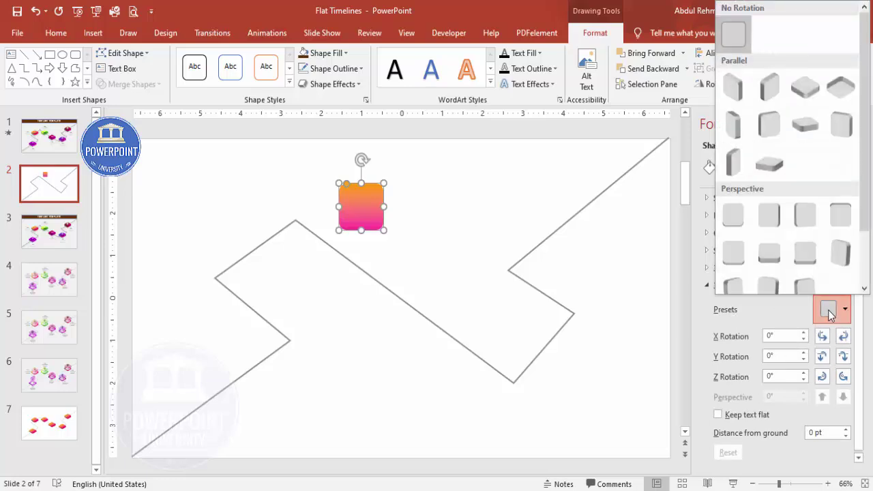
{"action": "left_click", "coordinate": [801, 87]}
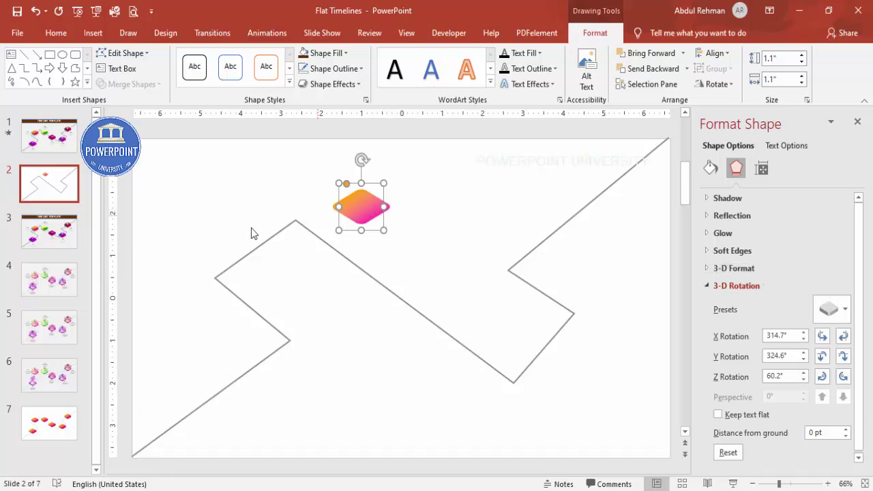
Raise the tile's 3-D depth to 11 pt.
{"action": "left_click", "coordinate": [755, 270]}
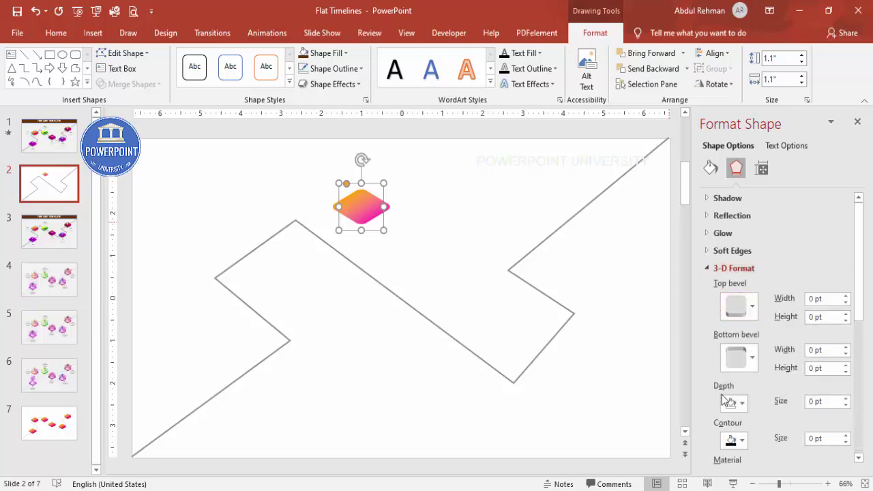
{"action": "left_click", "coordinate": [845, 398]}
{"action": "left_click", "coordinate": [846, 398]}
{"action": "left_click", "coordinate": [846, 398]}
{"action": "left_click", "coordinate": [845, 398]}
{"action": "left_click", "coordinate": [845, 398]}
{"action": "left_click", "coordinate": [845, 399]}
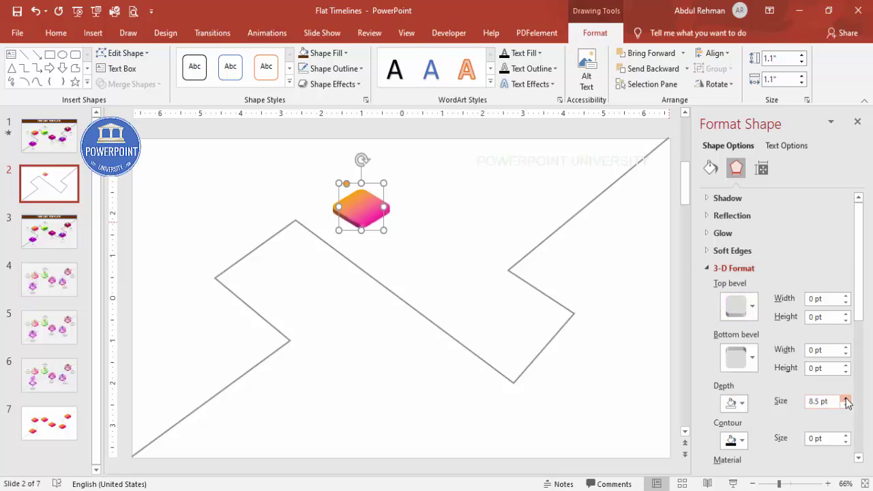
{"action": "left_click", "coordinate": [845, 399]}
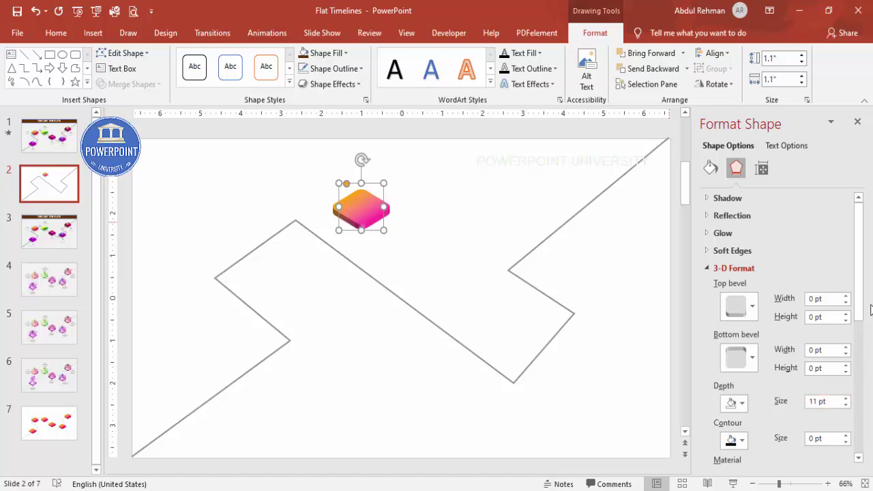
{"action": "left_click_drag", "start_coordinate": [862, 322], "coordinate": [862, 389]}
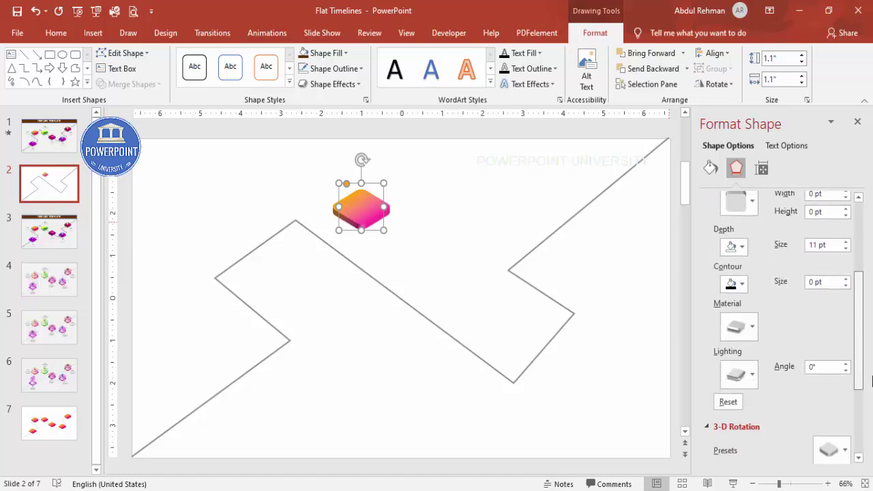
Apply a Special lighting preset and settle on a translucent material.
{"action": "left_click", "coordinate": [743, 379]}
{"action": "left_click", "coordinate": [769, 341]}
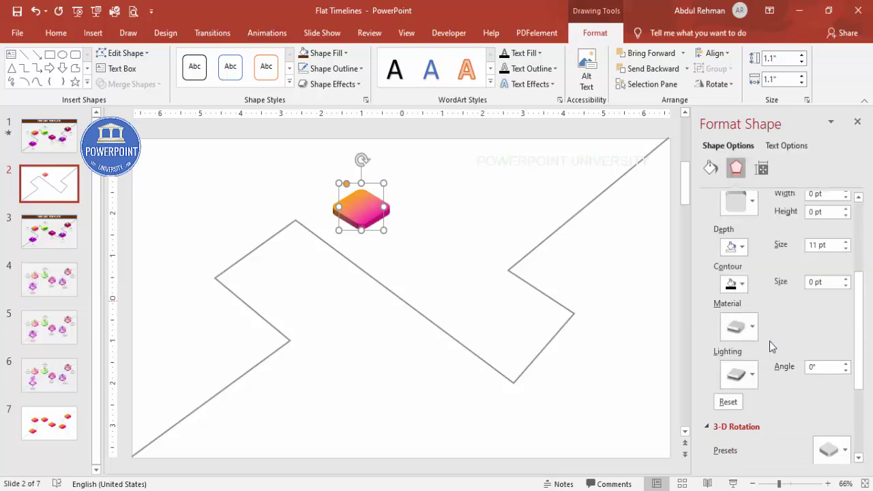
{"action": "left_click", "coordinate": [745, 330]}
{"action": "left_click", "coordinate": [743, 292]}
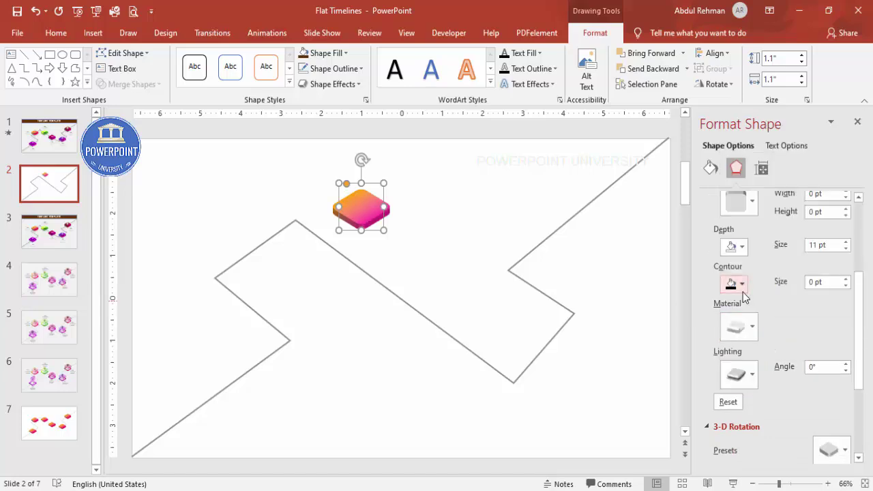
{"action": "left_click", "coordinate": [740, 332]}
{"action": "left_click", "coordinate": [739, 241]}
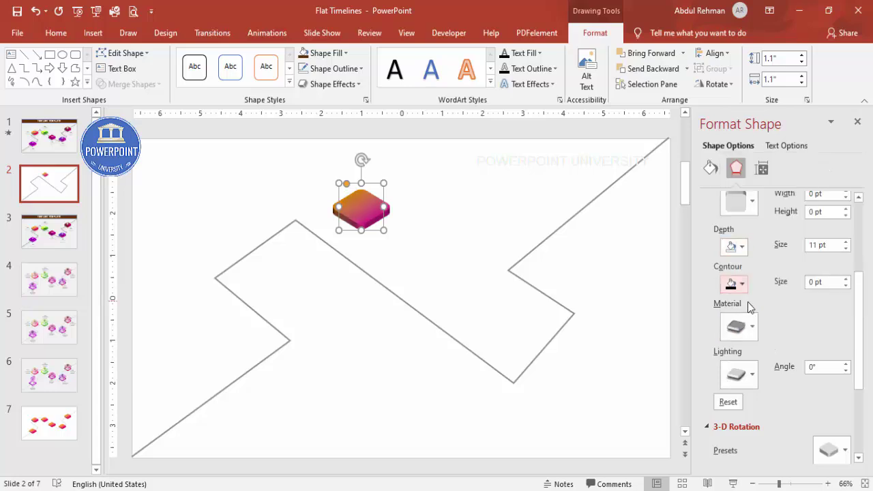
{"action": "left_click", "coordinate": [750, 324]}
{"action": "left_click", "coordinate": [774, 241]}
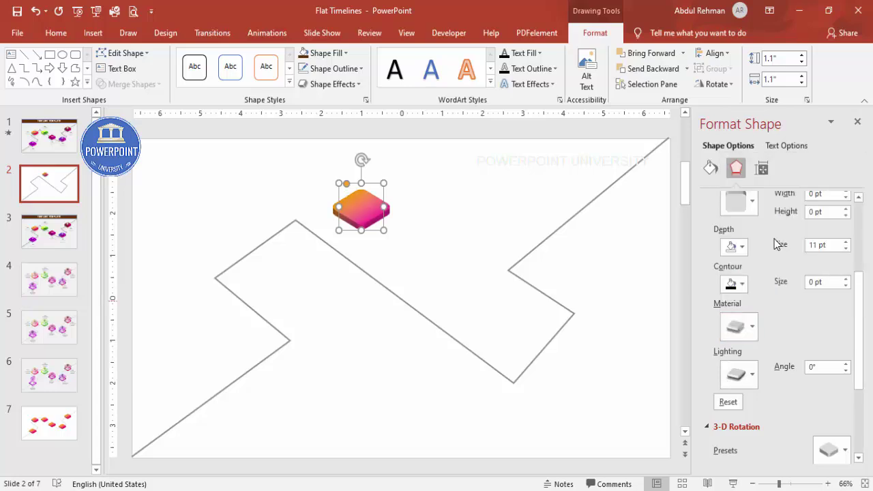
{"action": "left_click", "coordinate": [744, 329]}
{"action": "left_click", "coordinate": [748, 300]}
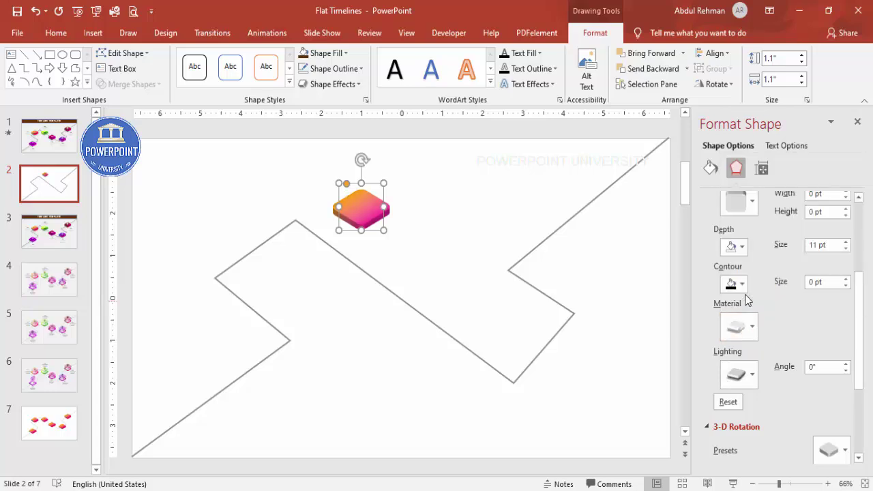
Move the 3-D tile onto the lower-left line, enlarge it to 1.24", and drag a copy to its right.
{"action": "left_click_drag", "start_coordinate": [362, 226], "coordinate": [250, 386]}
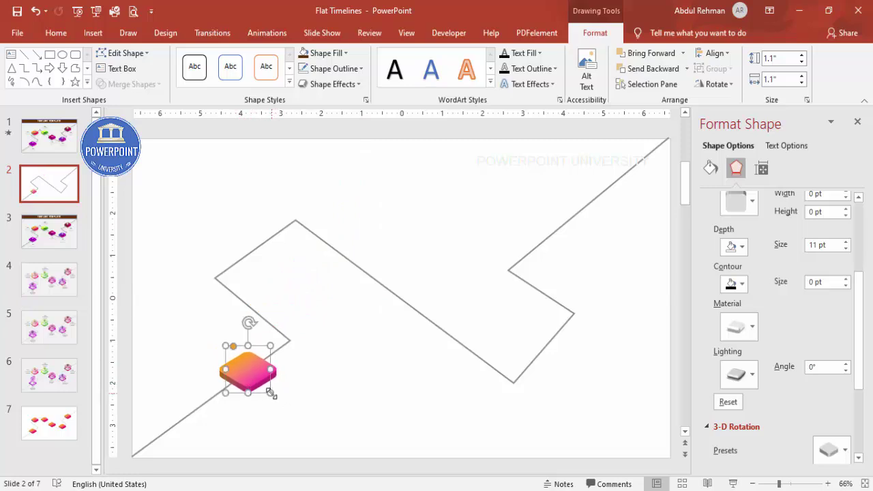
{"action": "left_click_drag", "start_coordinate": [270, 393], "coordinate": [275, 398]}
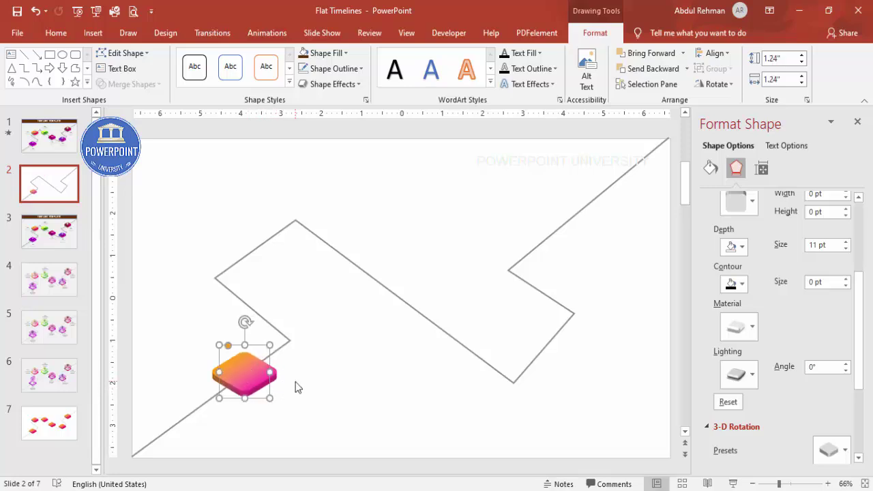
{"action": "left_click_drag", "start_coordinate": [249, 374], "coordinate": [356, 374], "text": "ctrl"}
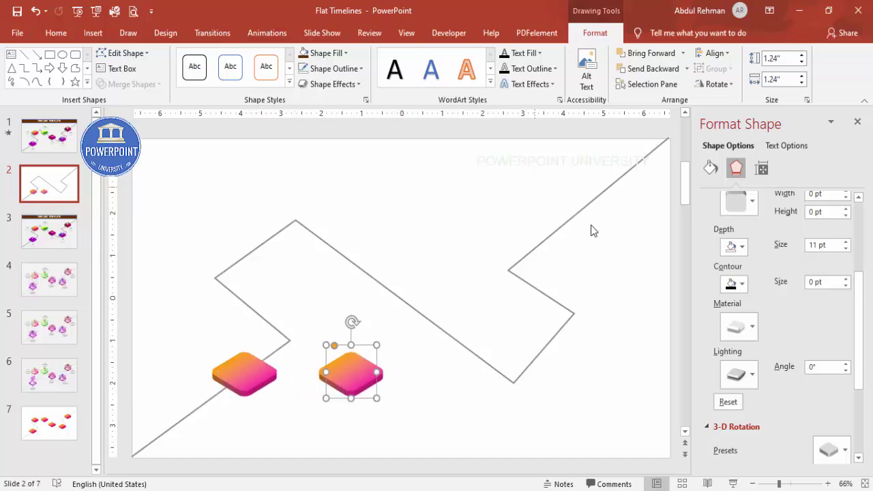
{"action": "left_click_drag", "start_coordinate": [863, 305], "coordinate": [862, 228]}
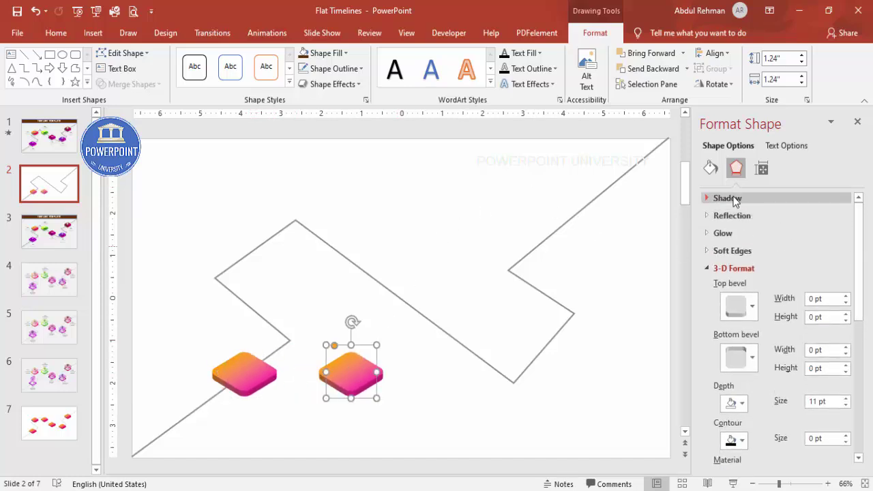
Change both gradient stops of the copy to grey.
{"action": "left_click", "coordinate": [711, 167]}
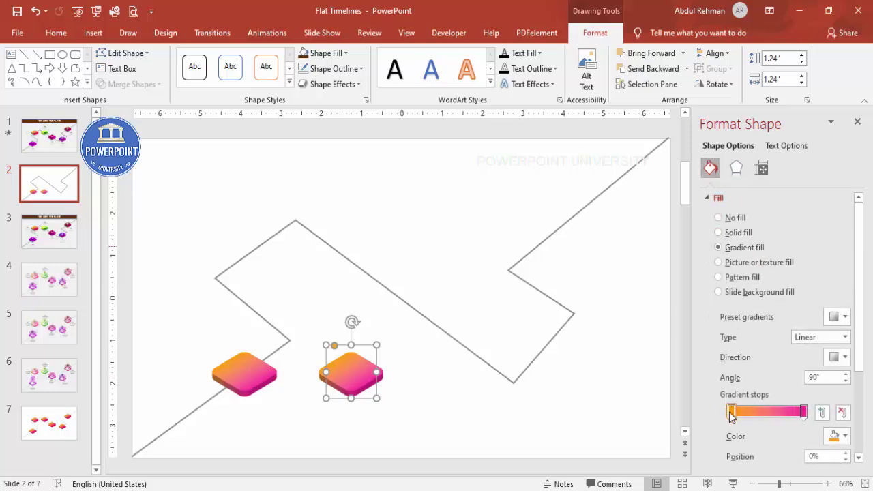
{"action": "left_click", "coordinate": [839, 435]}
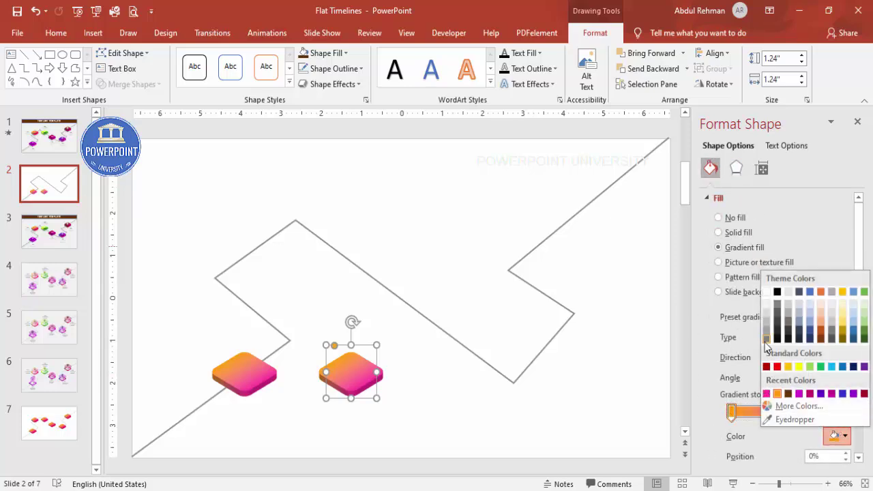
{"action": "left_click", "coordinate": [766, 338]}
{"action": "left_click", "coordinate": [803, 411]}
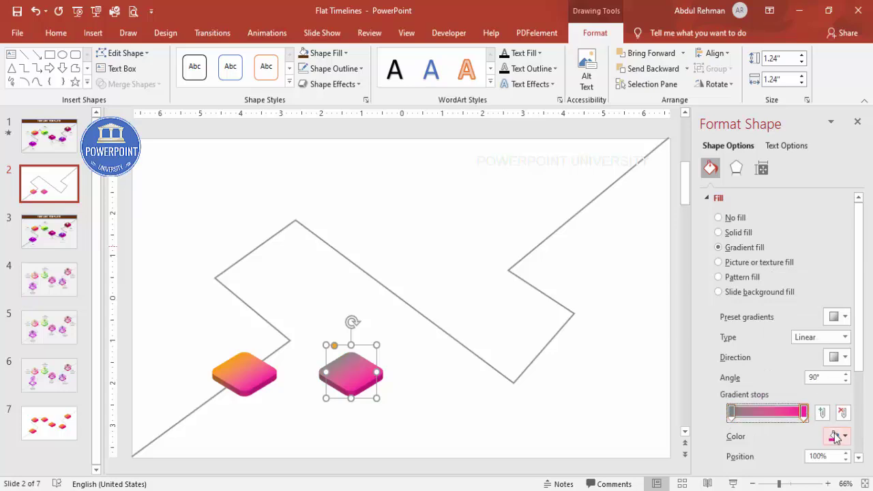
{"action": "left_click", "coordinate": [836, 437]}
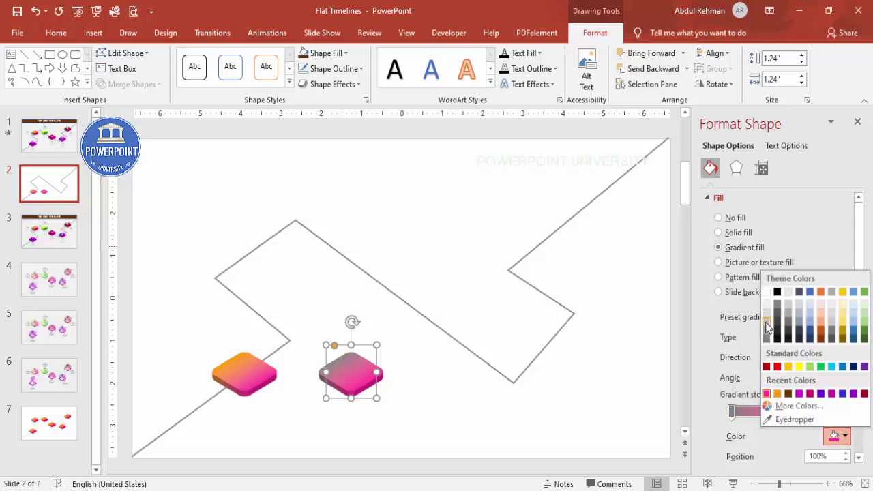
{"action": "left_click", "coordinate": [766, 326]}
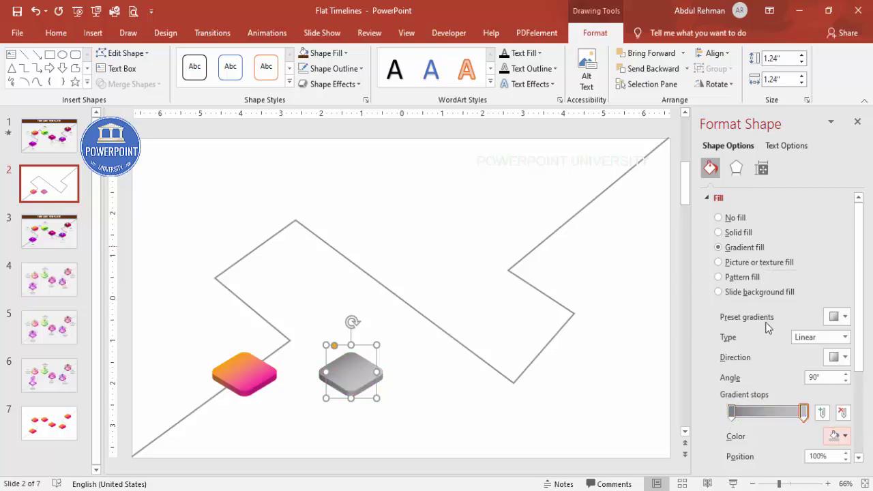
Give the copy Special lighting and Translucent Powder material, then move it onto the orange tile.
{"action": "left_click", "coordinate": [734, 168]}
{"action": "left_click_drag", "start_coordinate": [858, 280], "coordinate": [857, 385]}
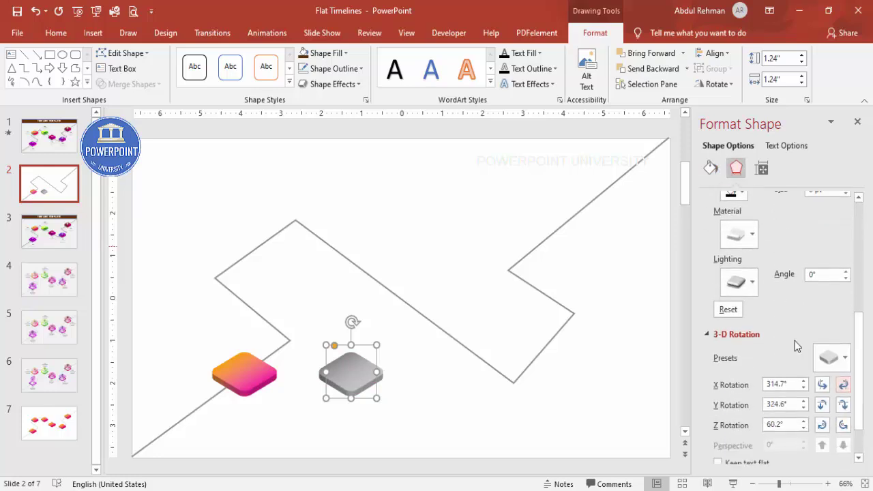
{"action": "left_click", "coordinate": [731, 293]}
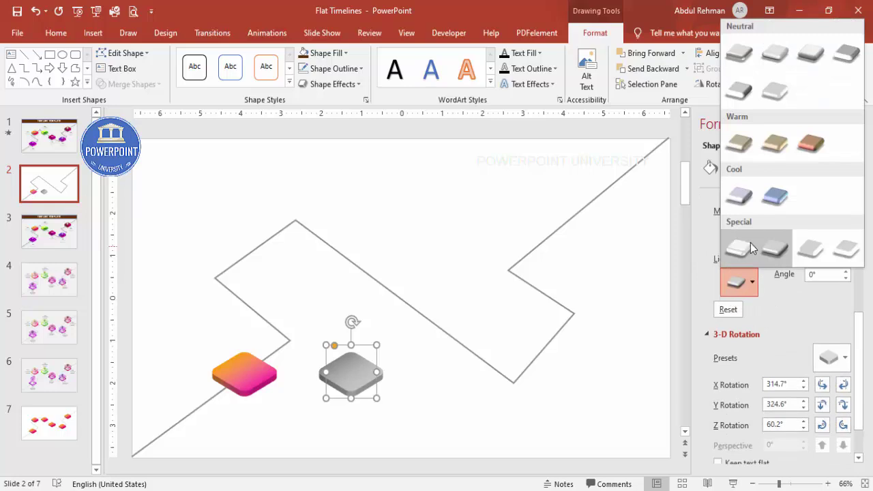
{"action": "left_click", "coordinate": [762, 309]}
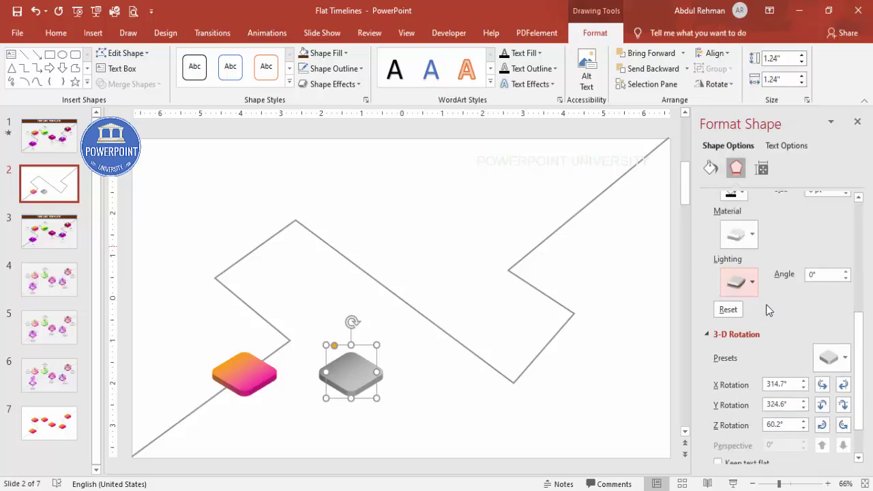
{"action": "left_click", "coordinate": [739, 234]}
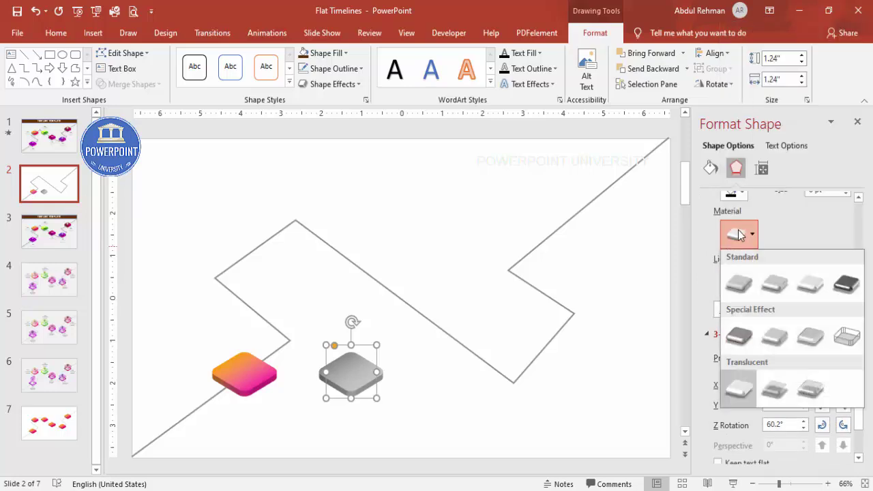
{"action": "left_click", "coordinate": [775, 388]}
{"action": "left_click_drag", "start_coordinate": [366, 380], "coordinate": [253, 386]}
{"action": "left_click", "coordinate": [686, 69]}
Send the grey base behind the orange tile and copy the pair onto the next two bends.
{"action": "left_click", "coordinate": [655, 86]}
{"action": "left_click", "coordinate": [397, 396]}
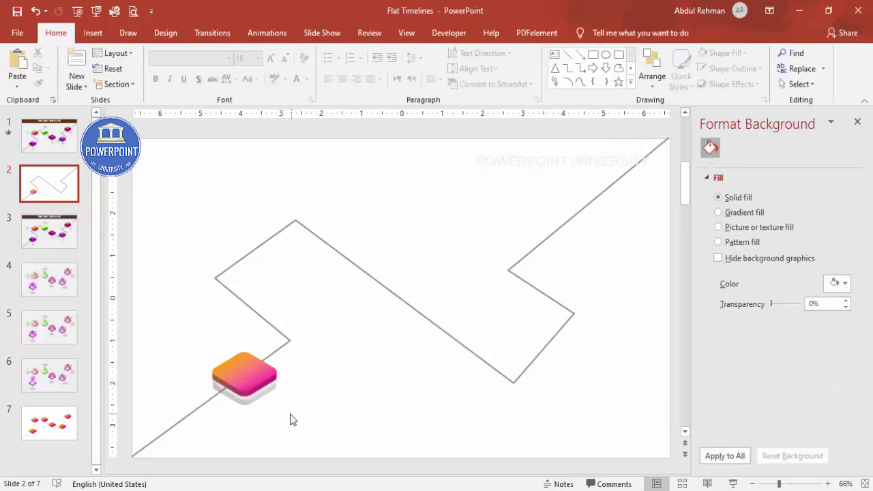
{"action": "left_click_drag", "start_coordinate": [296, 412], "coordinate": [178, 334]}
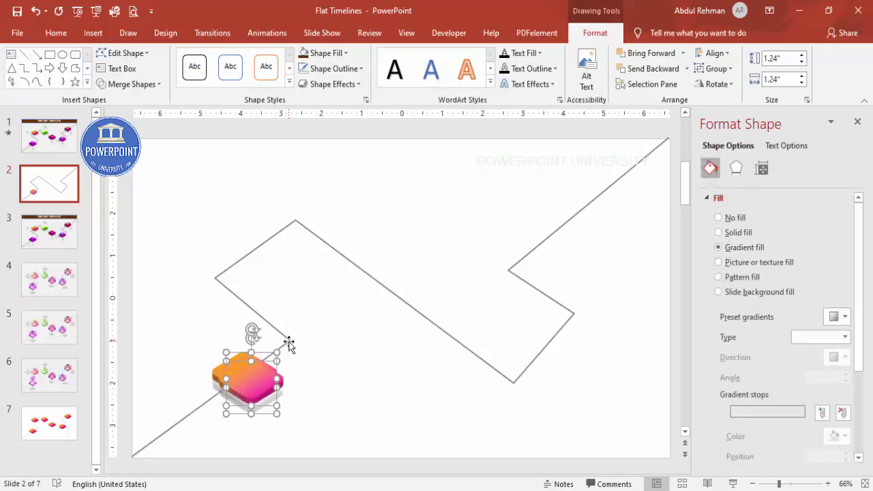
{"action": "left_click_drag", "start_coordinate": [246, 326], "coordinate": [257, 248]}
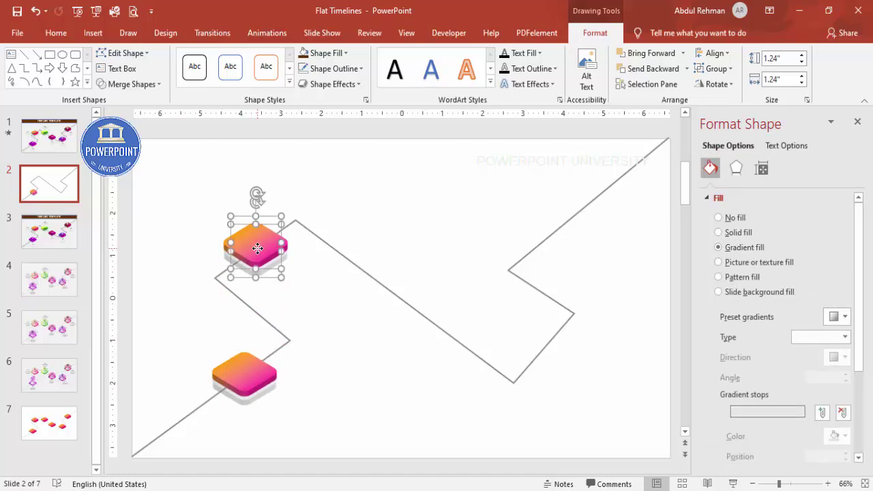
{"action": "scroll", "coordinate": [257, 248], "scroll_direction": "down", "scroll_amount": 2}
{"action": "scroll", "coordinate": [272, 189], "scroll_direction": "up", "scroll_amount": 3}
{"action": "left_click_drag", "start_coordinate": [267, 279], "coordinate": [360, 301]}
Duplicate the tile three more times with Ctrl+D, placing each copy on a remaining bend.
{"action": "scroll", "coordinate": [360, 301], "scroll_direction": "down", "scroll_amount": 1}
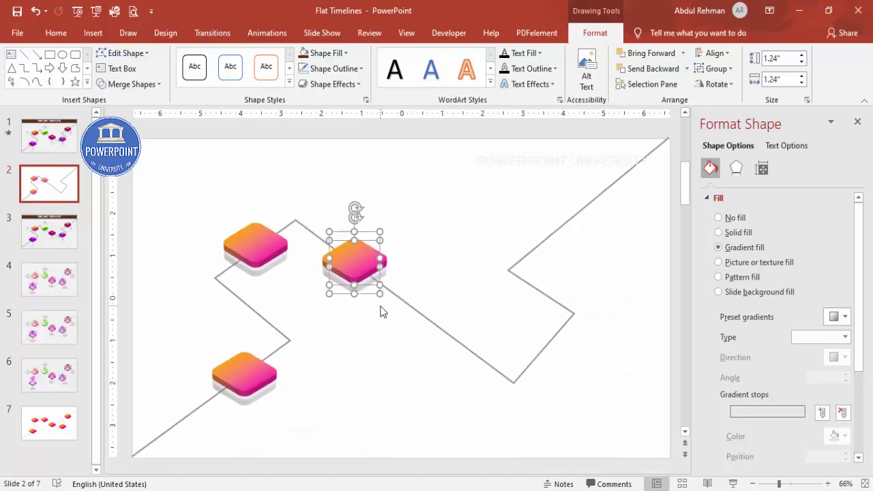
{"action": "key", "text": "ctrl+d"}
{"action": "left_click_drag", "start_coordinate": [448, 273], "coordinate": [447, 324]}
{"action": "key", "text": "ctrl+d"}
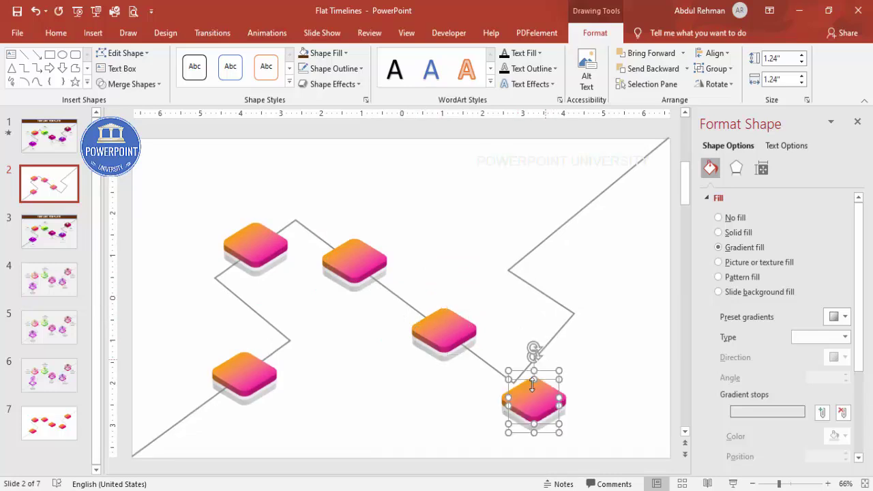
{"action": "left_click_drag", "start_coordinate": [538, 401], "coordinate": [549, 350]}
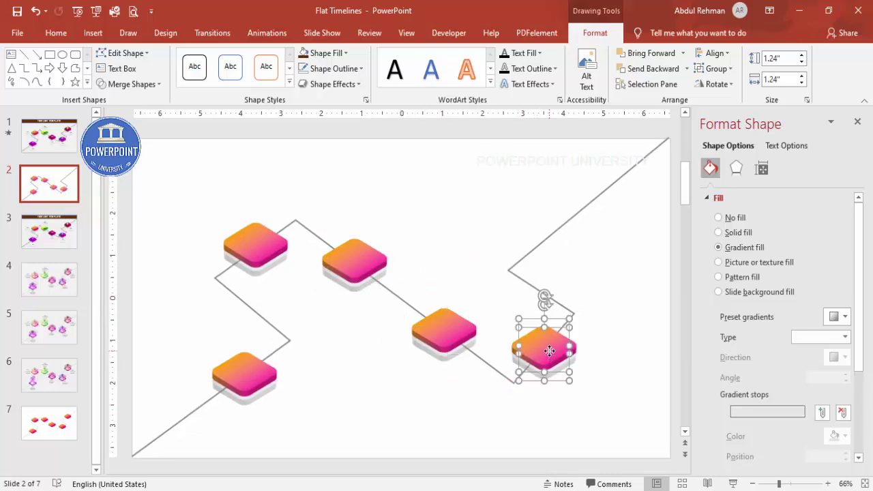
{"action": "key", "text": "ctrl+d"}
{"action": "left_click_drag", "start_coordinate": [645, 356], "coordinate": [588, 197]}
{"action": "left_click", "coordinate": [618, 250]}
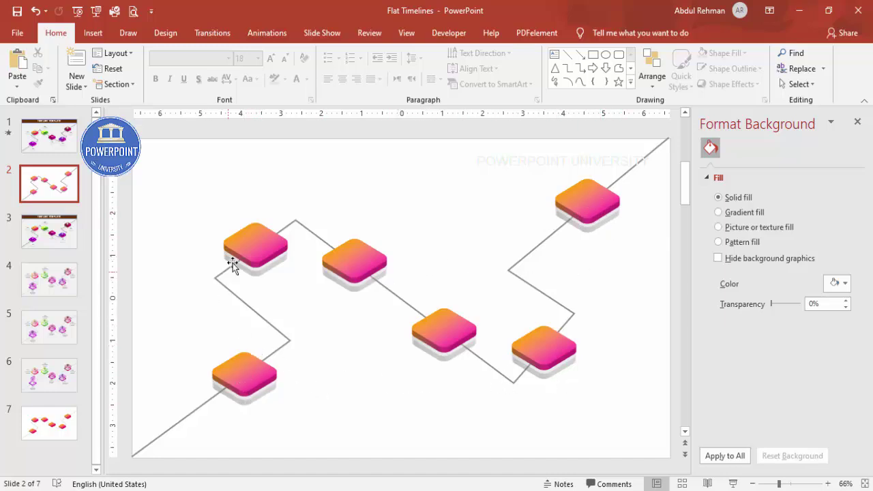
Set the top-left tile's first gradient stop to teal.
{"action": "double_click", "coordinate": [286, 257]}
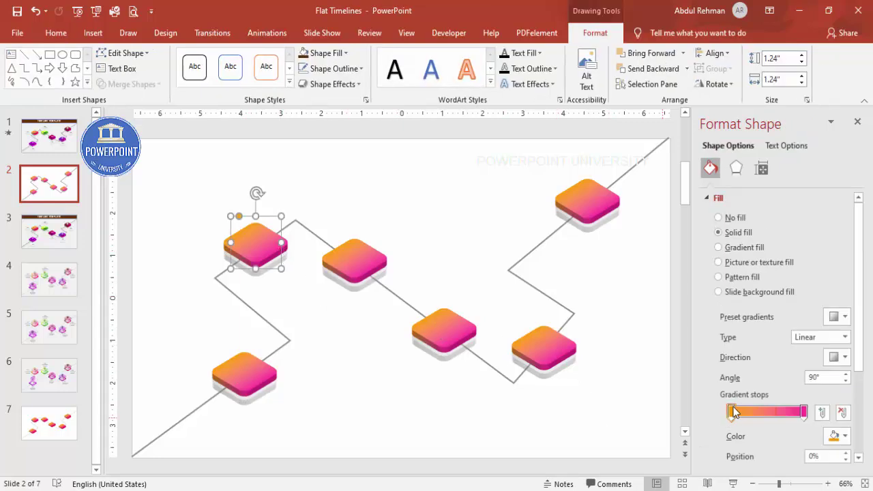
{"action": "left_click", "coordinate": [833, 436]}
{"action": "left_click", "coordinate": [641, 375]}
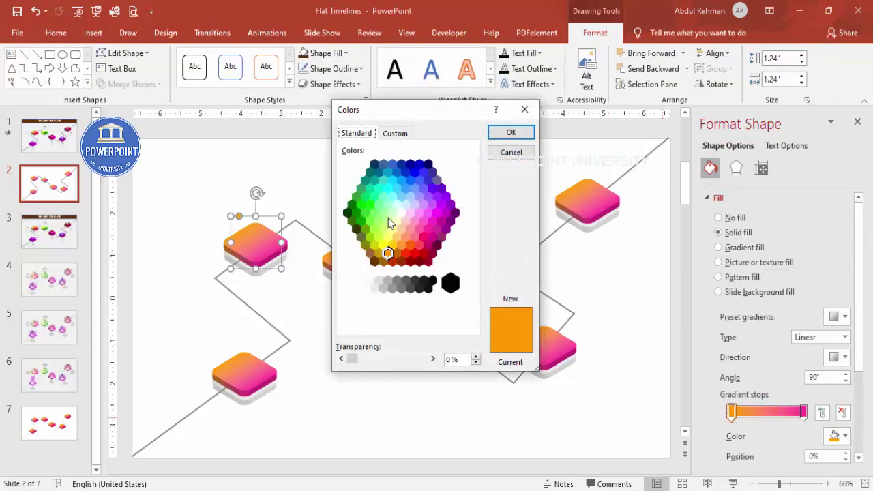
{"action": "left_click", "coordinate": [365, 197]}
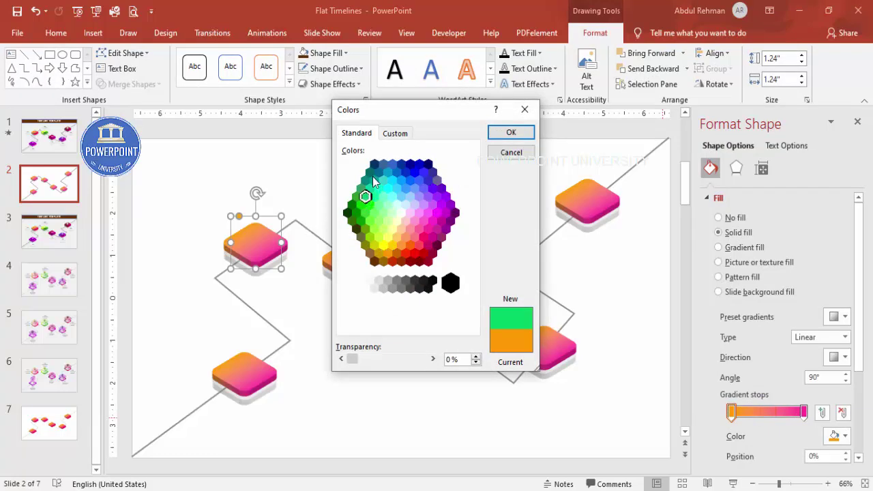
{"action": "left_click", "coordinate": [361, 180]}
{"action": "left_click", "coordinate": [505, 133]}
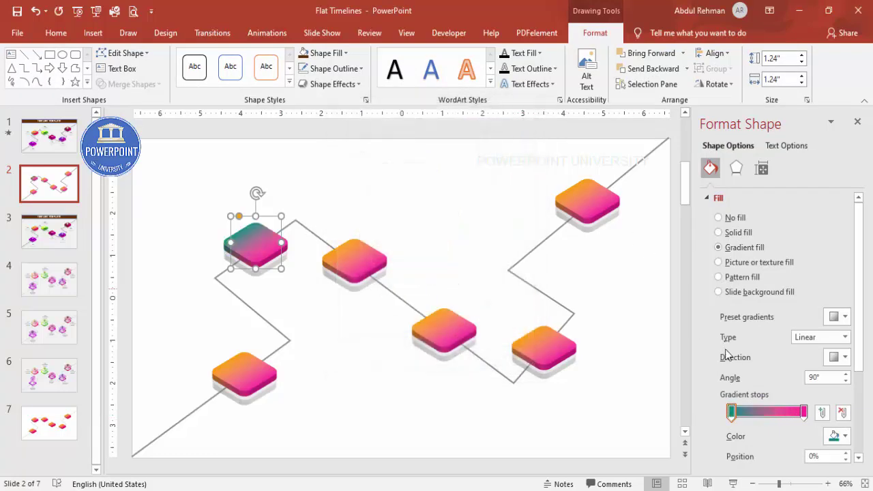
Set the tile's right gradient stop to bright green.
{"action": "left_click", "coordinate": [804, 412]}
{"action": "left_click", "coordinate": [837, 435]}
{"action": "left_click", "coordinate": [798, 406]}
{"action": "left_click", "coordinate": [369, 204]}
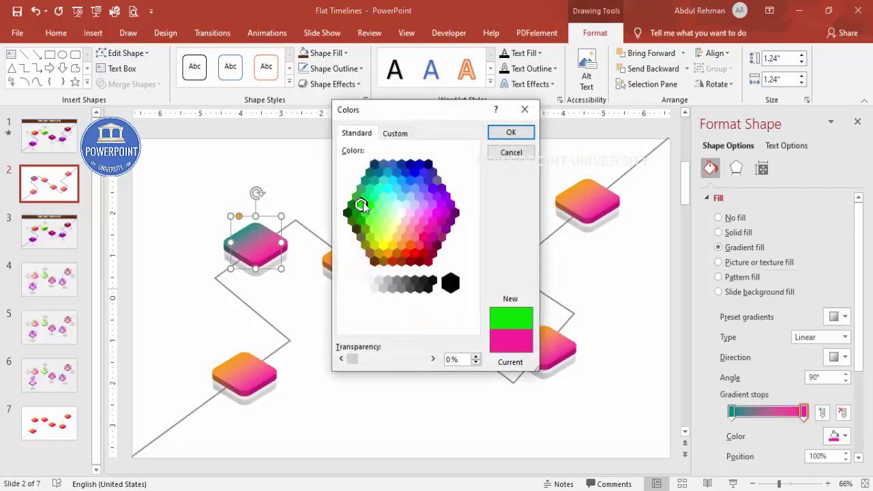
{"action": "left_click", "coordinate": [510, 132]}
{"action": "left_click", "coordinate": [398, 169]}
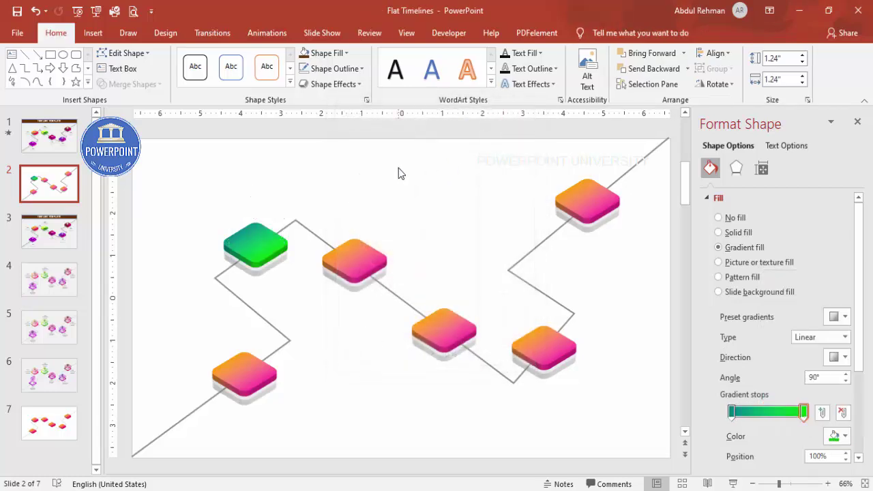
{"action": "left_click", "coordinate": [243, 253]}
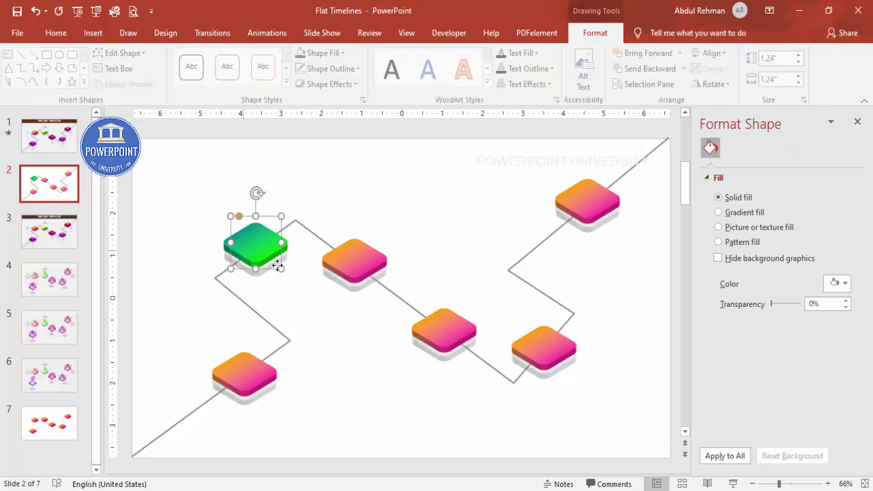
{"action": "left_click", "coordinate": [375, 258]}
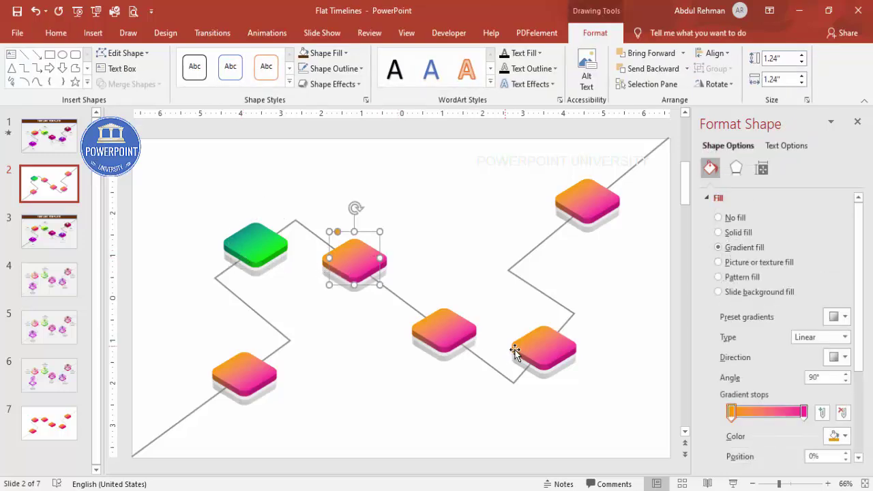
{"action": "left_click", "coordinate": [571, 275]}
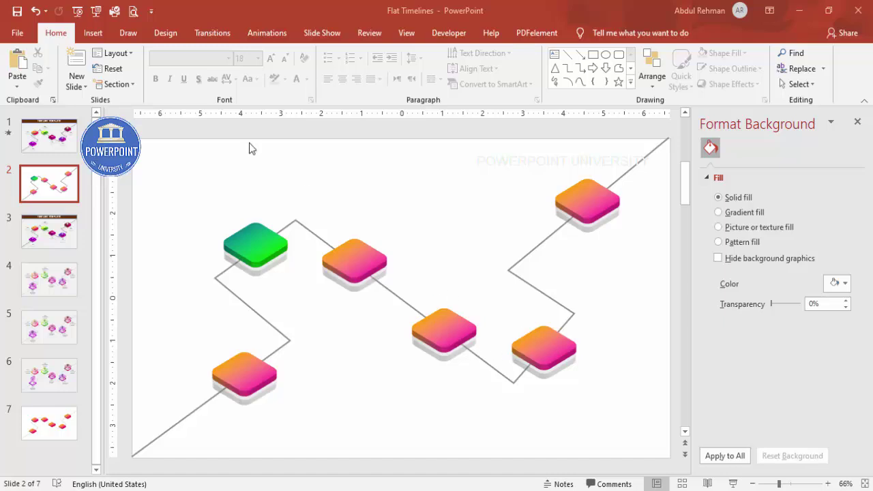
Switch to the Insert ribbon tab.
{"action": "left_click", "coordinate": [93, 32]}
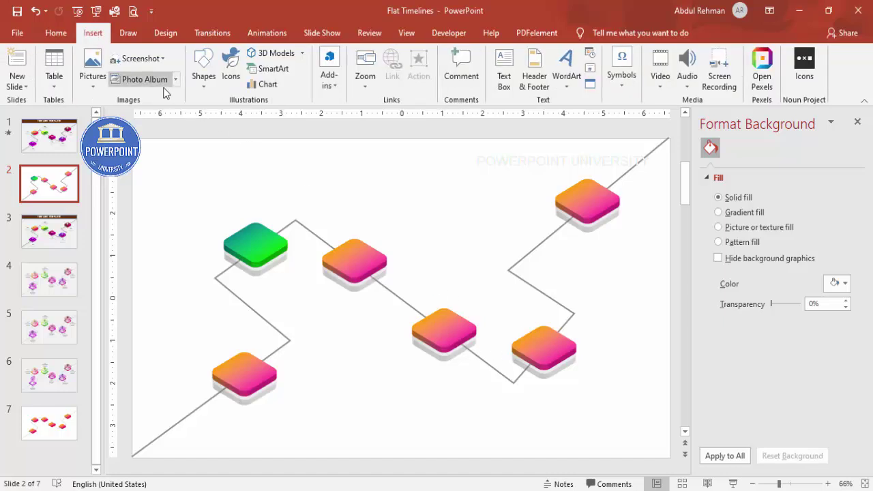
In the icon library, select the target, presentation board and head-with-gears icons.
{"action": "left_click", "coordinate": [230, 76]}
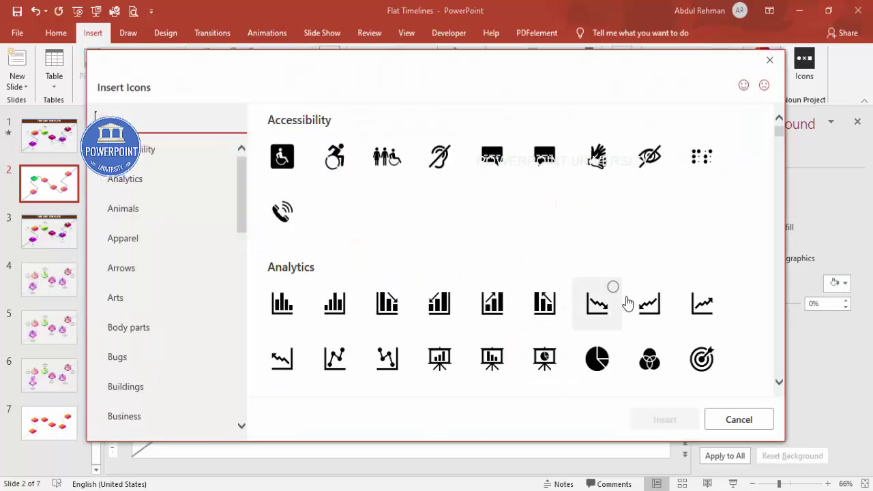
{"action": "left_click", "coordinate": [702, 362]}
{"action": "scroll", "coordinate": [573, 304], "scroll_direction": "down", "scroll_amount": 2}
{"action": "left_click", "coordinate": [440, 270]}
{"action": "left_click", "coordinate": [590, 332]}
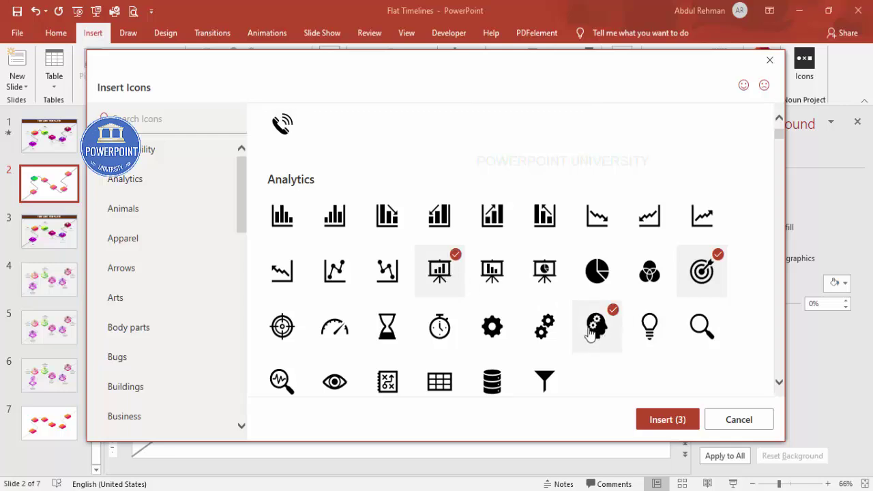
Also select the museum building and people group icons further down the library.
{"action": "scroll", "coordinate": [475, 304], "scroll_direction": "down", "scroll_amount": 2}
{"action": "scroll", "coordinate": [476, 305], "scroll_direction": "down", "scroll_amount": 1}
{"action": "scroll", "coordinate": [559, 184], "scroll_direction": "down", "scroll_amount": 6}
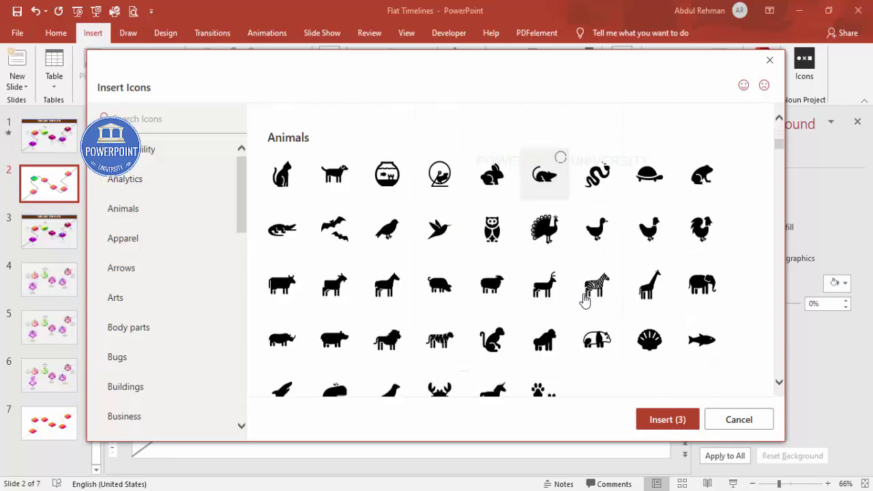
{"action": "scroll", "coordinate": [564, 293], "scroll_direction": "down", "scroll_amount": 6}
{"action": "scroll", "coordinate": [564, 280], "scroll_direction": "down", "scroll_amount": 2}
{"action": "scroll", "coordinate": [564, 280], "scroll_direction": "down", "scroll_amount": 4}
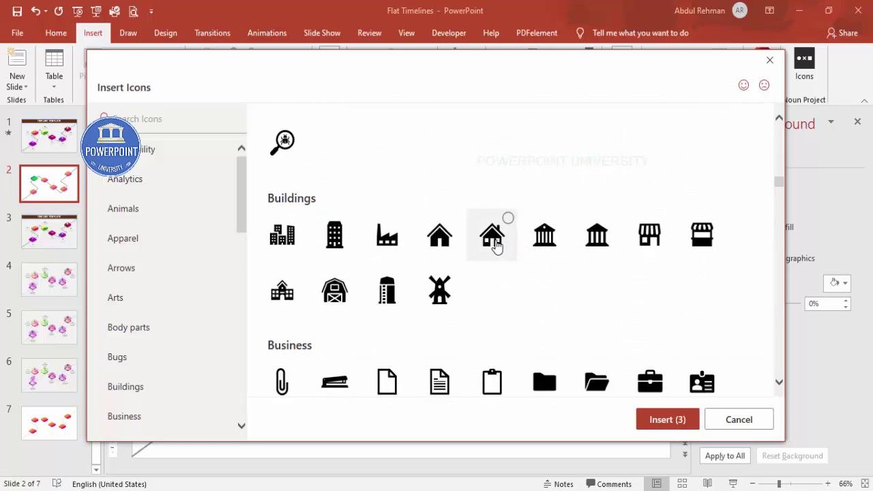
{"action": "left_click", "coordinate": [542, 239]}
{"action": "scroll", "coordinate": [541, 249], "scroll_direction": "down", "scroll_amount": 4}
{"action": "scroll", "coordinate": [524, 247], "scroll_direction": "down", "scroll_amount": 2}
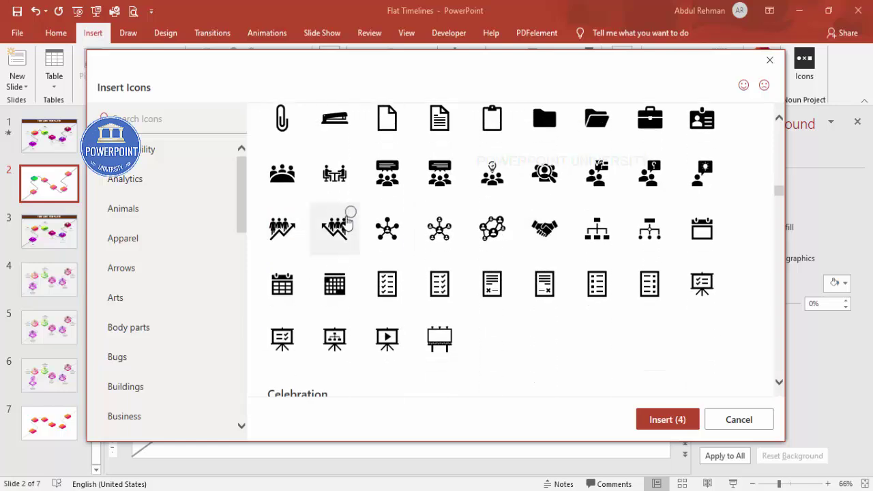
{"action": "left_click", "coordinate": [549, 176]}
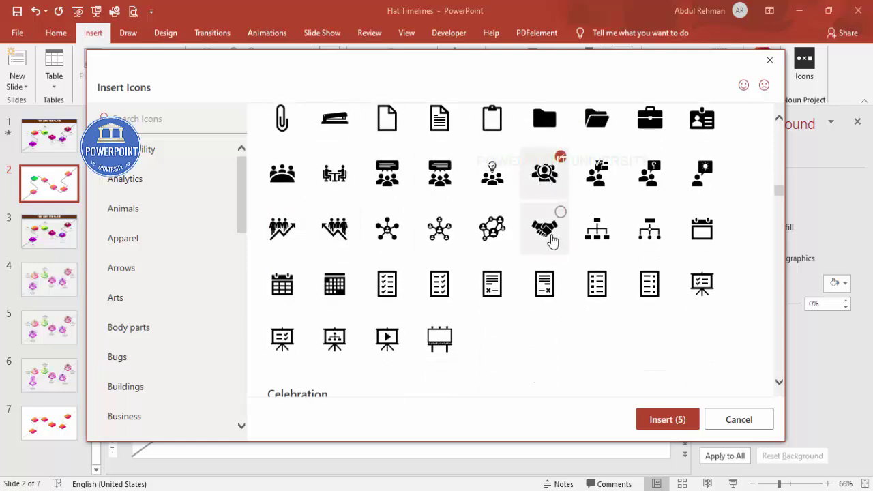
{"action": "scroll", "coordinate": [559, 249], "scroll_direction": "down", "scroll_amount": 4}
Insert the six chosen icons, including the trophy, and resize them to 0.6 inch height.
{"action": "left_click", "coordinate": [325, 264]}
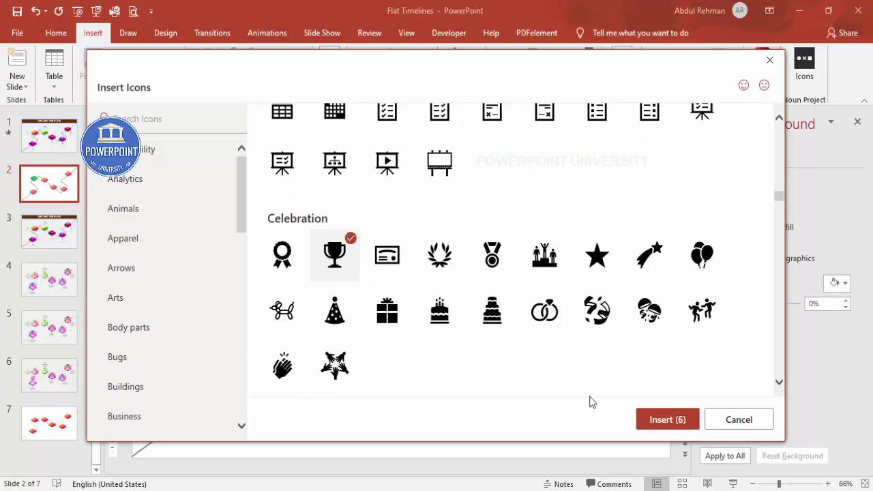
{"action": "left_click", "coordinate": [666, 422]}
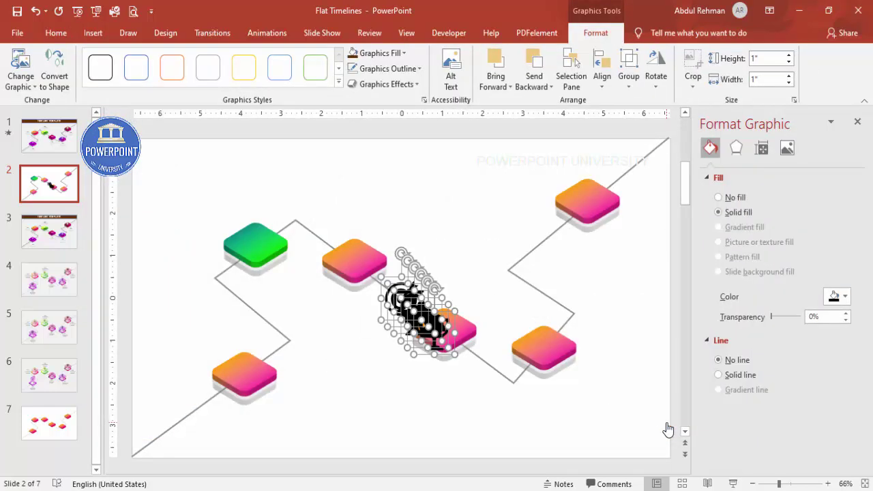
{"action": "left_click_drag", "start_coordinate": [427, 314], "coordinate": [443, 197]}
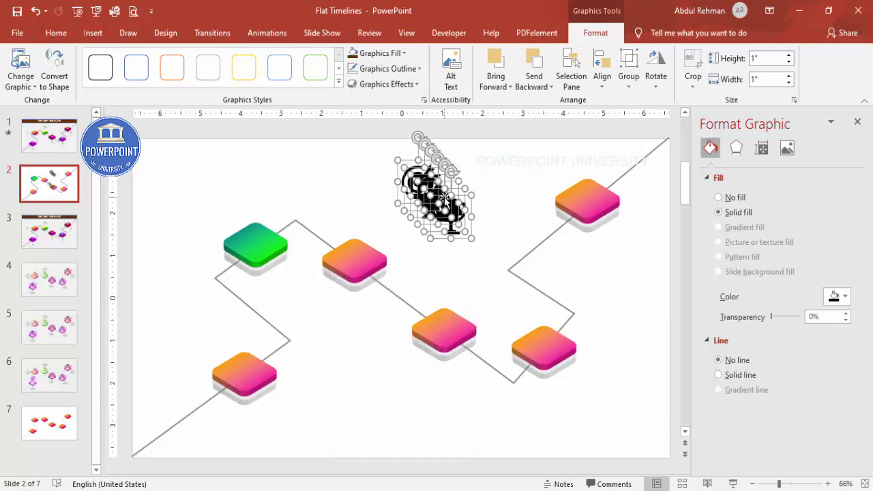
{"action": "left_click", "coordinate": [770, 60]}
{"action": "type", "text": ".6"}
{"action": "key", "text": "Return"}
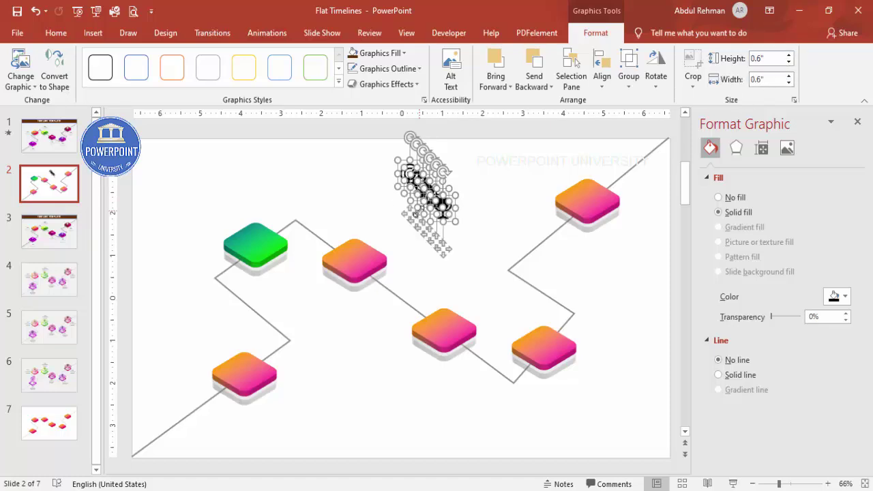
{"action": "left_click", "coordinate": [513, 174]}
Place the target, head, presentation board, trophy, people and museum icons onto their tiles.
{"action": "left_click", "coordinate": [412, 163]}
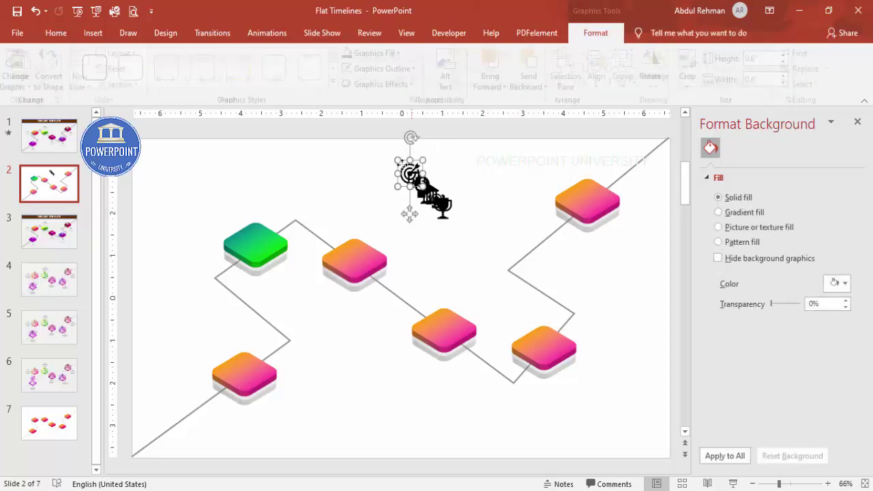
{"action": "left_click_drag", "start_coordinate": [411, 162], "coordinate": [249, 358]}
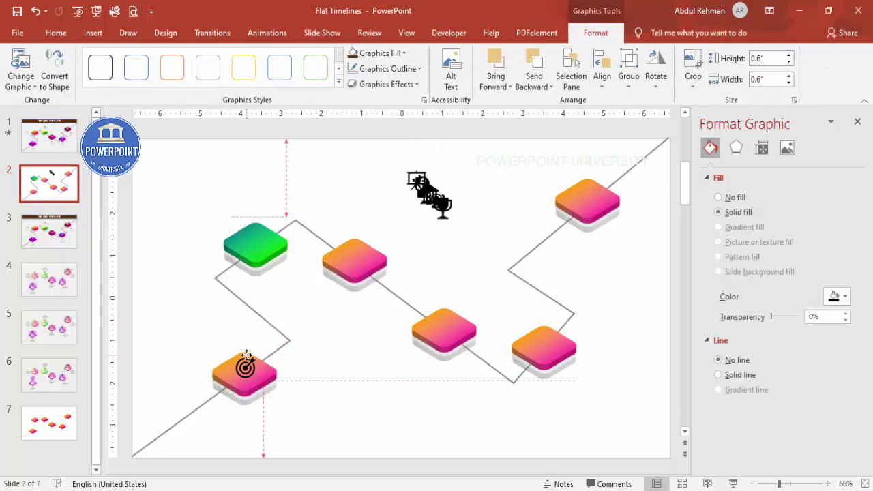
{"action": "left_click_drag", "start_coordinate": [422, 186], "coordinate": [257, 276]}
{"action": "left_click_drag", "start_coordinate": [418, 181], "coordinate": [356, 257]}
{"action": "left_click_drag", "start_coordinate": [450, 212], "coordinate": [595, 191]}
{"action": "left_click_drag", "start_coordinate": [436, 199], "coordinate": [440, 325]}
{"action": "left_click_drag", "start_coordinate": [434, 199], "coordinate": [549, 345]}
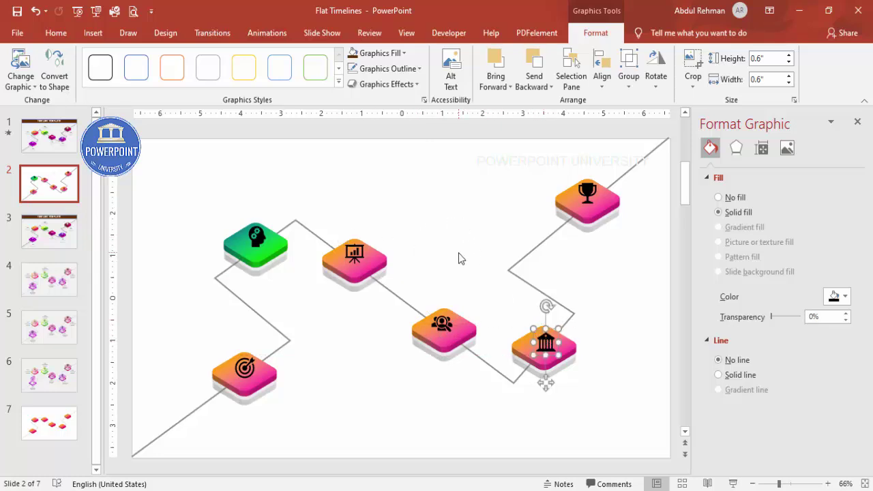
Draw a small black oval with no outline on the slide.
{"action": "left_click", "coordinate": [457, 239]}
{"action": "left_click", "coordinate": [92, 33]}
{"action": "left_click", "coordinate": [203, 85]}
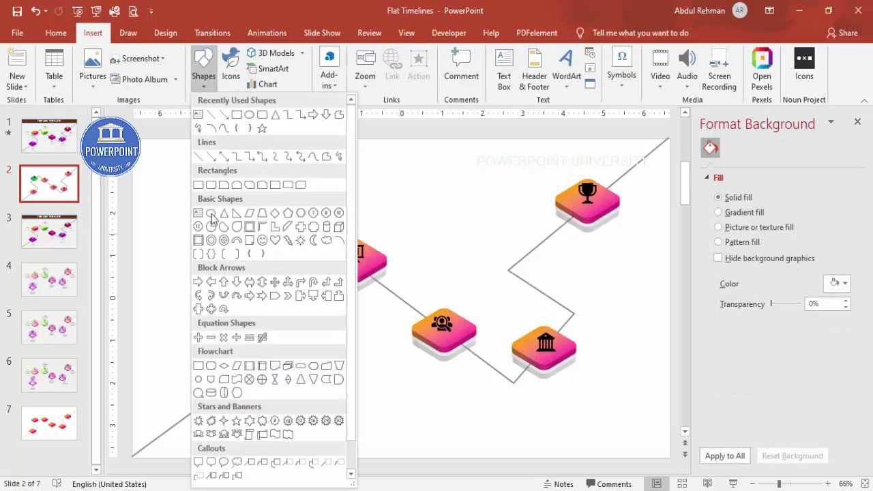
{"action": "left_click", "coordinate": [210, 214]}
{"action": "left_click_drag", "start_coordinate": [399, 214], "coordinate": [419, 225]}
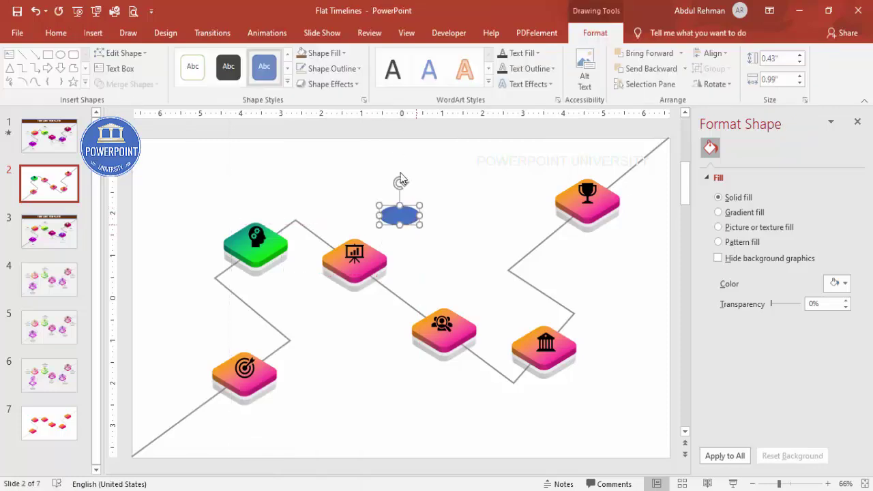
{"action": "left_click", "coordinate": [335, 69]}
{"action": "left_click", "coordinate": [345, 212]}
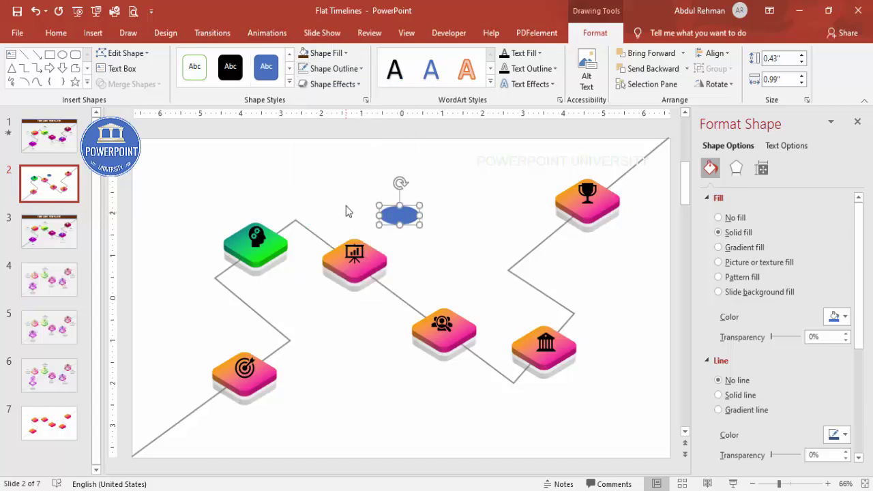
{"action": "left_click", "coordinate": [321, 54]}
{"action": "left_click", "coordinate": [314, 84]}
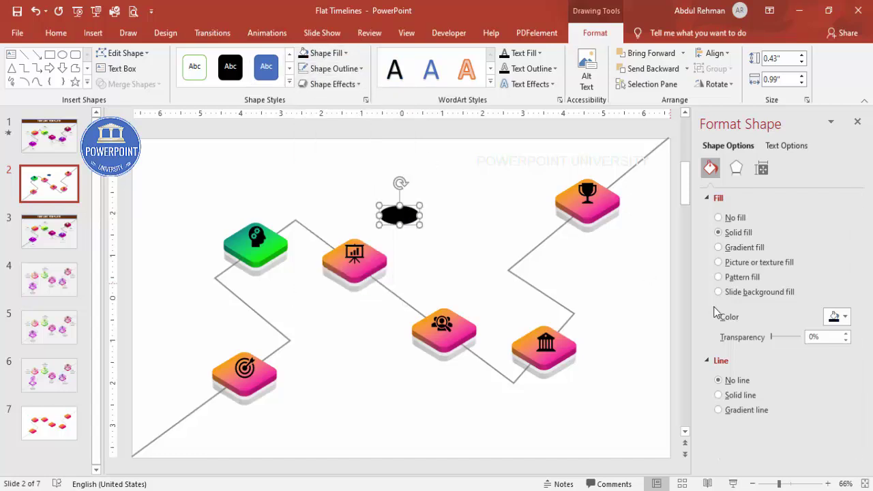
Make the oval 61% transparent with 9 pt soft edges and move it beneath the target marker.
{"action": "left_click_drag", "start_coordinate": [772, 338], "coordinate": [789, 338]}
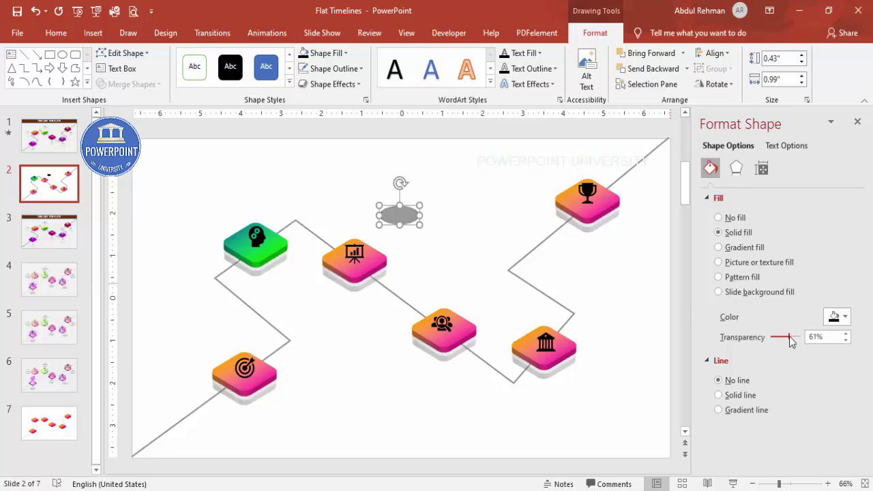
{"action": "left_click", "coordinate": [737, 170]}
{"action": "left_click", "coordinate": [757, 254]}
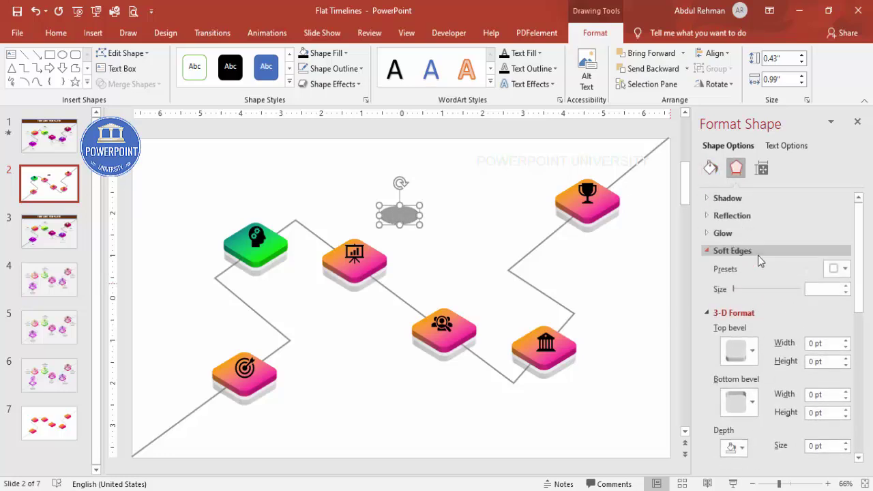
{"action": "left_click", "coordinate": [845, 286]}
{"action": "left_click", "coordinate": [845, 286]}
{"action": "left_click", "coordinate": [845, 286]}
{"action": "left_click_drag", "start_coordinate": [403, 220], "coordinate": [250, 385]}
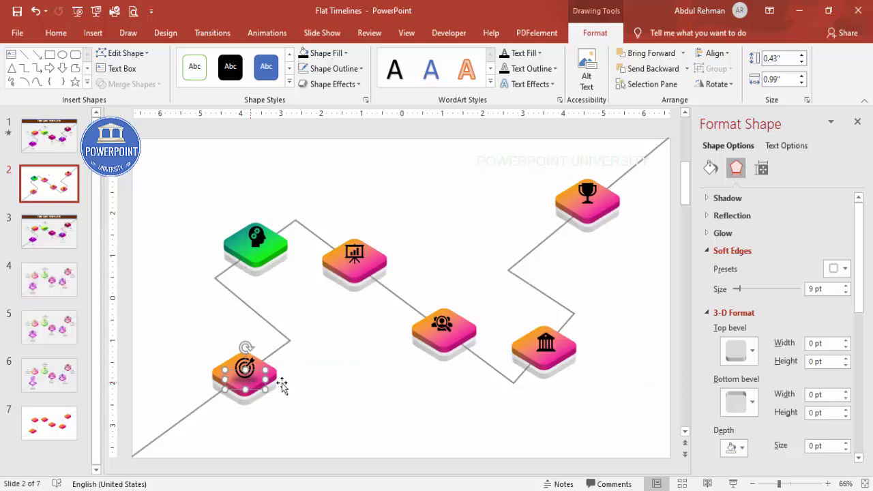
{"action": "left_click", "coordinate": [244, 367]}
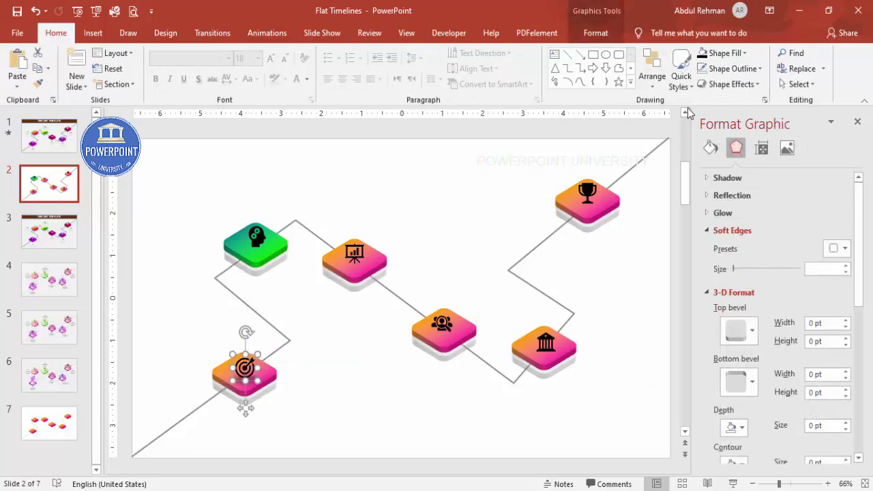
Bring the target icon in front of its shadow oval.
{"action": "left_click", "coordinate": [595, 33]}
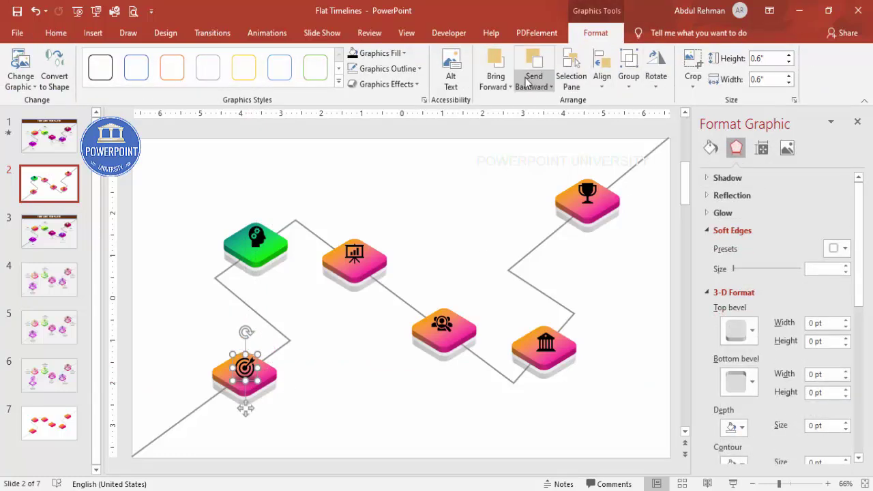
{"action": "left_click", "coordinate": [510, 86]}
{"action": "left_click", "coordinate": [512, 115]}
{"action": "left_click", "coordinate": [270, 339]}
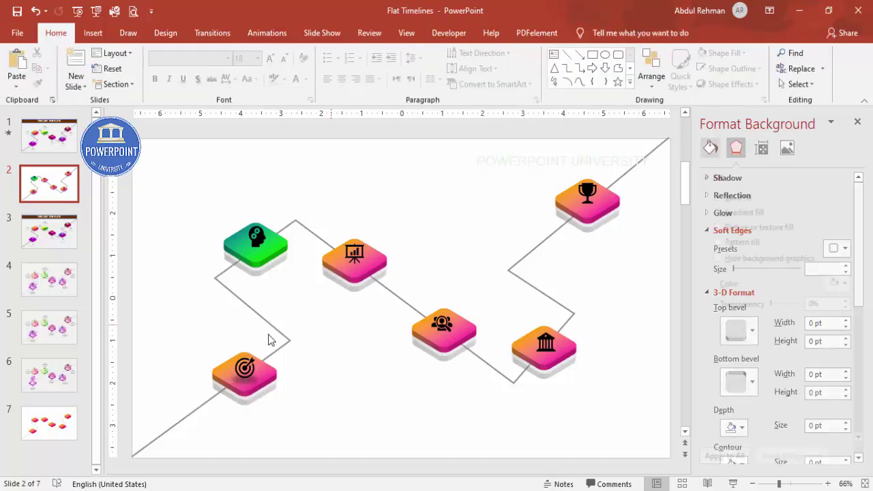
{"action": "left_click", "coordinate": [240, 369]}
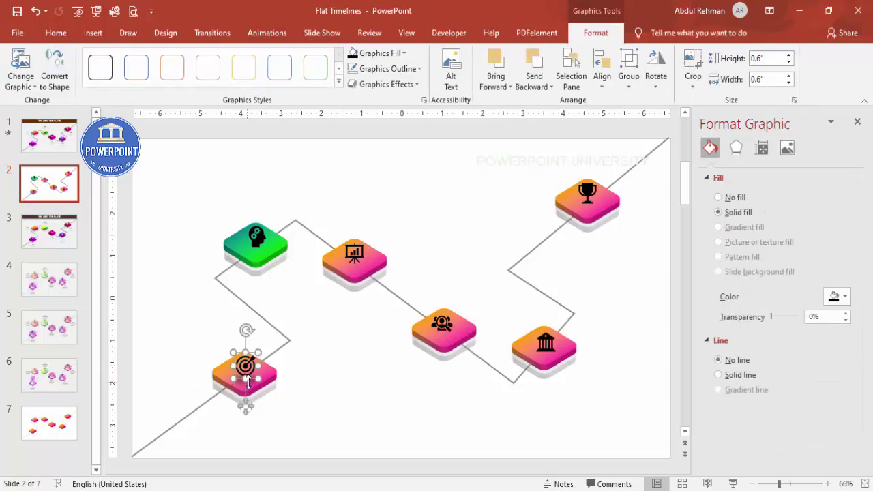
Fill the target, head, chart, team, bank and trophy icons with white.
{"action": "left_click", "coordinate": [367, 54]}
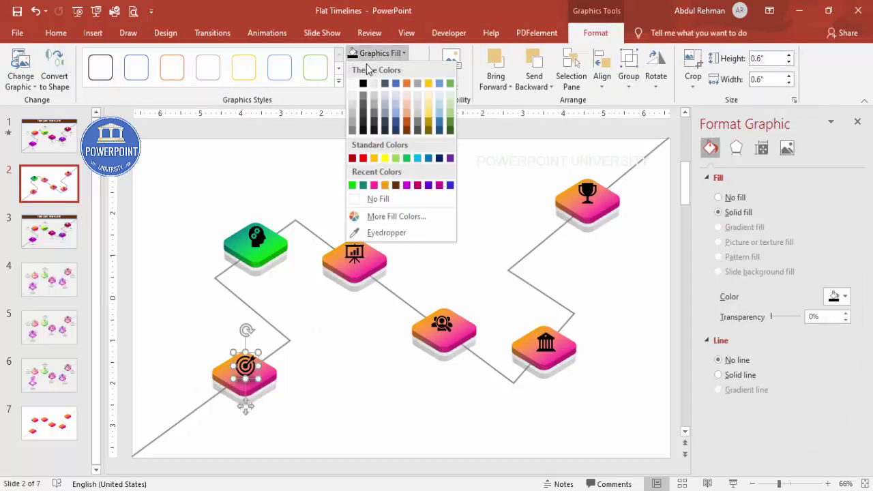
{"action": "left_click", "coordinate": [352, 84]}
{"action": "left_click", "coordinate": [257, 231]}
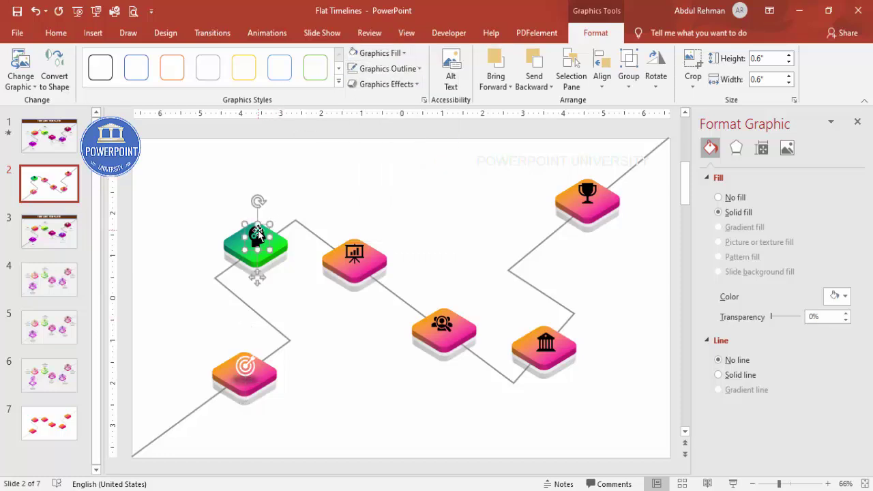
{"action": "left_click", "coordinate": [353, 254], "text": "shift"}
{"action": "left_click", "coordinate": [442, 323], "text": "shift"}
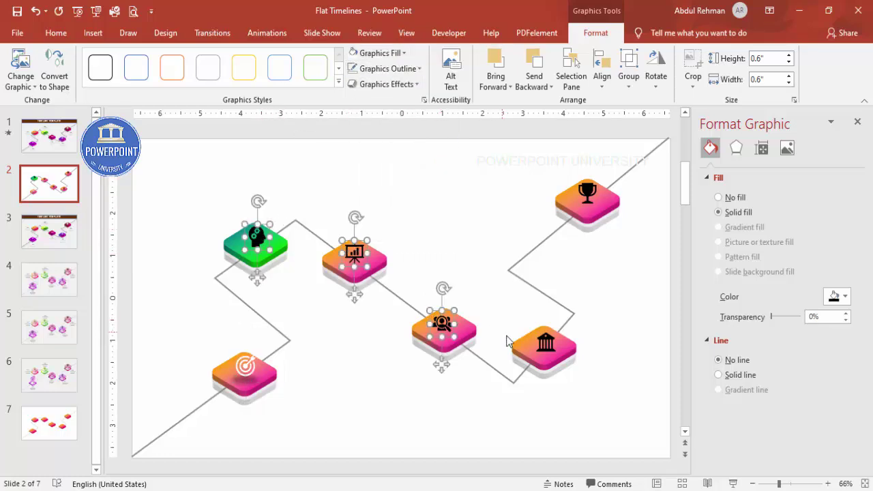
{"action": "left_click", "coordinate": [540, 343], "text": "shift"}
{"action": "left_click", "coordinate": [590, 200], "text": "shift"}
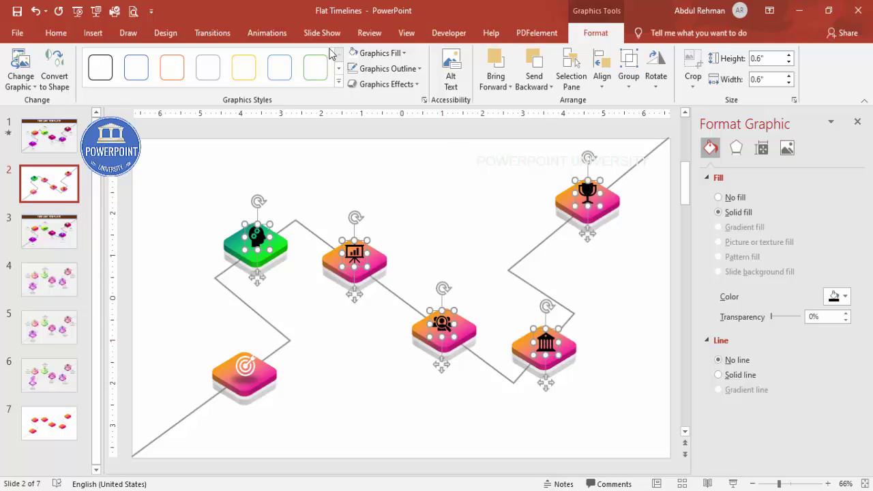
{"action": "left_click", "coordinate": [354, 60]}
{"action": "left_click", "coordinate": [425, 193]}
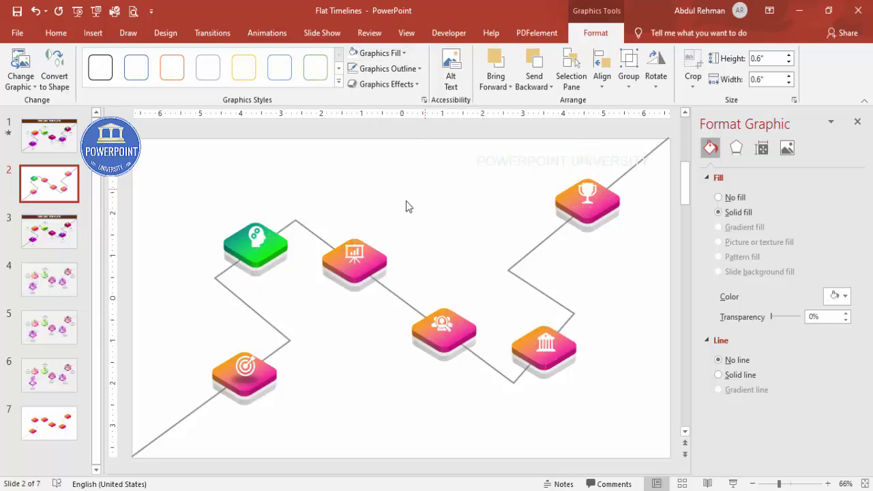
{"action": "left_click", "coordinate": [244, 382]}
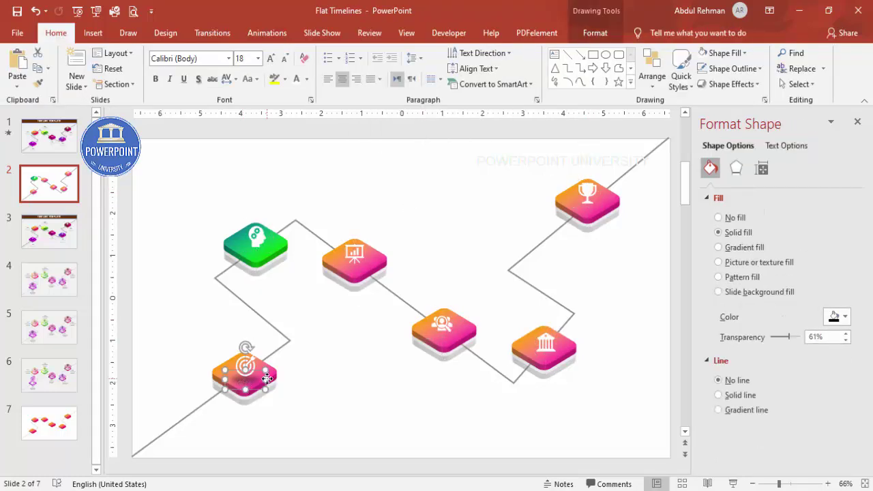
Paste copies of the soft shadow under the other markers, including the people marker.
{"action": "left_click_drag", "start_coordinate": [266, 379], "coordinate": [358, 273]}
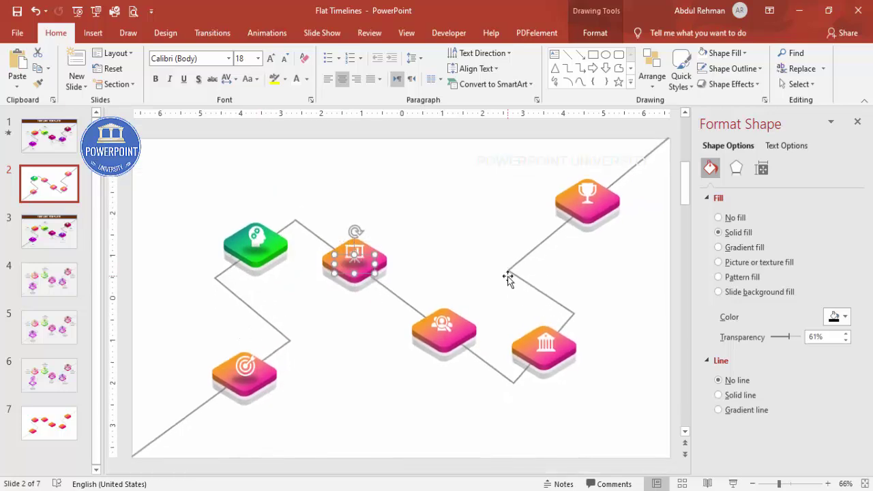
{"action": "key", "text": "ctrl+v"}
{"action": "left_click_drag", "start_coordinate": [455, 273], "coordinate": [444, 331]}
{"action": "key", "text": "ctrl+v"}
{"action": "left_click_drag", "start_coordinate": [529, 413], "coordinate": [594, 206]}
{"action": "key", "text": "ctrl+z"}
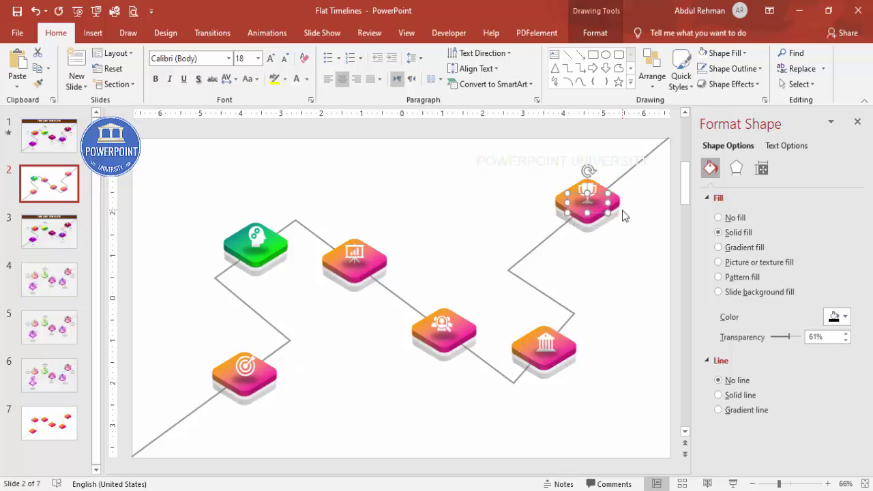
{"action": "left_click", "coordinate": [622, 210]}
Bring the trophy, bank, people and presentation icons in front of their shadows.
{"action": "left_click", "coordinate": [588, 191]}
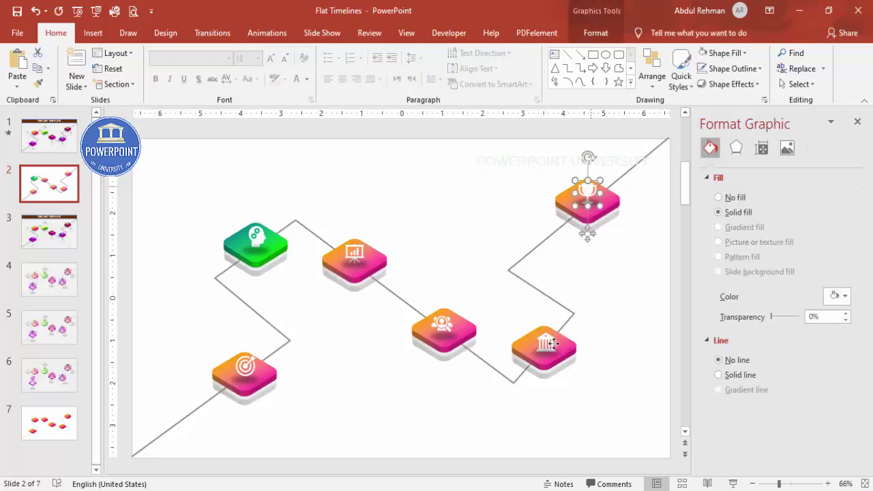
{"action": "left_click", "coordinate": [549, 343], "text": "shift"}
{"action": "left_click", "coordinate": [444, 322], "text": "shift"}
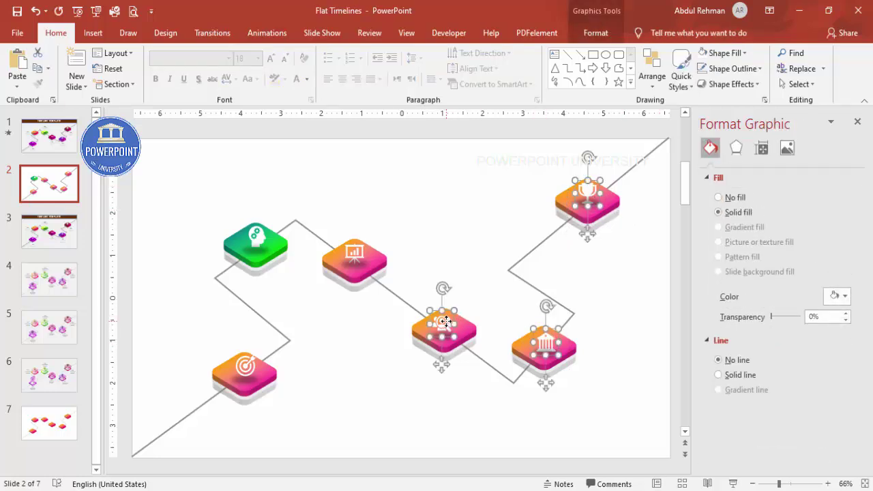
{"action": "left_click", "coordinate": [356, 243], "text": "shift"}
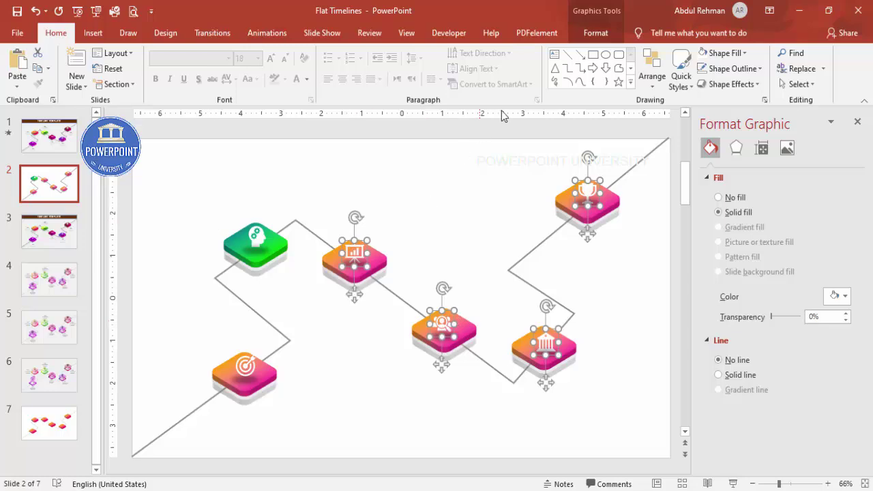
{"action": "left_click", "coordinate": [596, 33]}
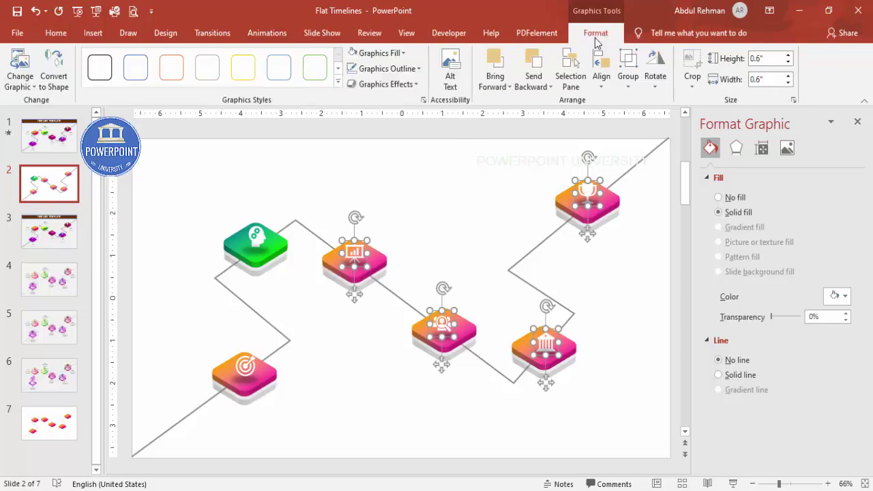
{"action": "left_click", "coordinate": [502, 86]}
{"action": "left_click", "coordinate": [498, 116]}
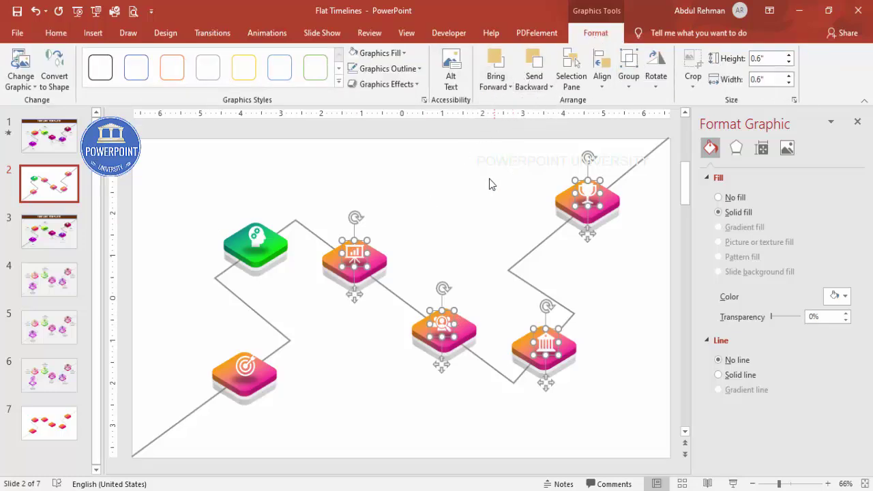
{"action": "left_click", "coordinate": [437, 270]}
{"action": "left_click", "coordinate": [590, 185]}
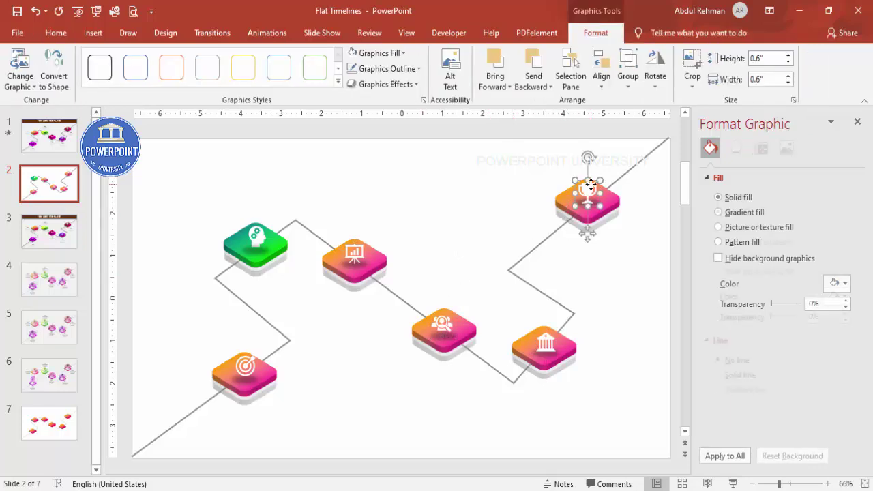
{"action": "left_click_drag", "start_coordinate": [590, 185], "coordinate": [590, 183]}
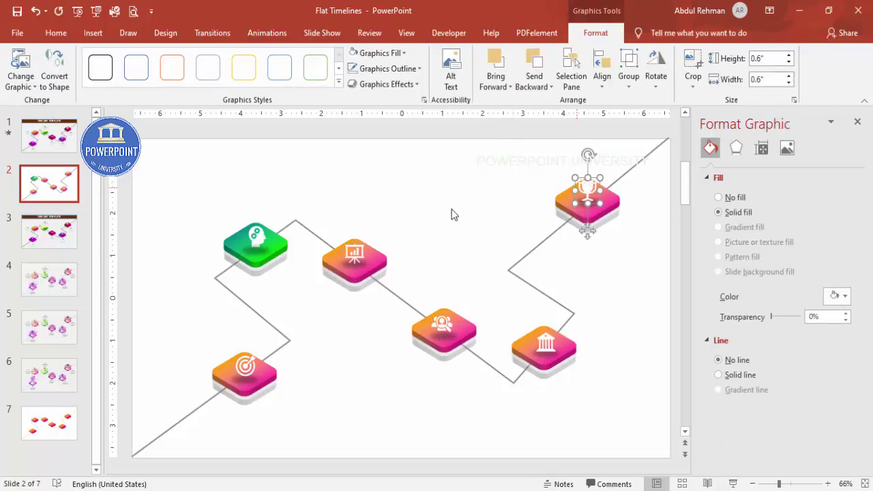
{"action": "left_click", "coordinate": [469, 205]}
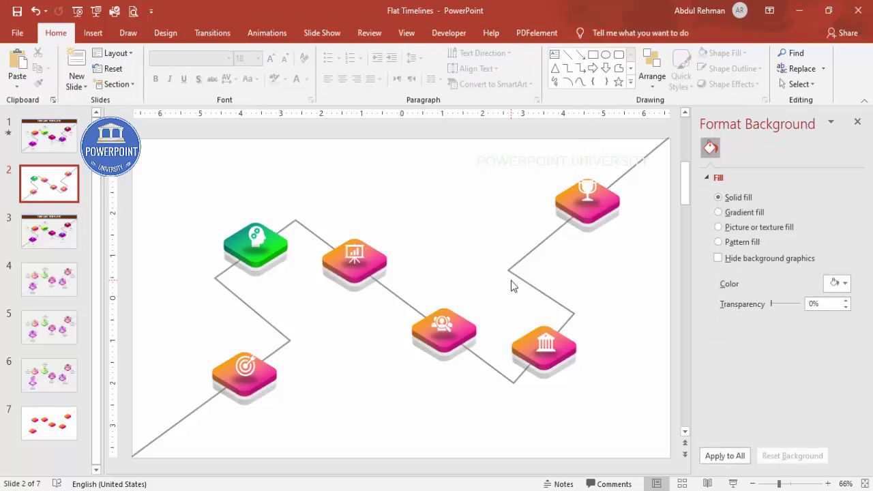
Place an offset duplicate of the zigzag line and make it 74% transparent.
{"action": "left_click", "coordinate": [284, 341]}
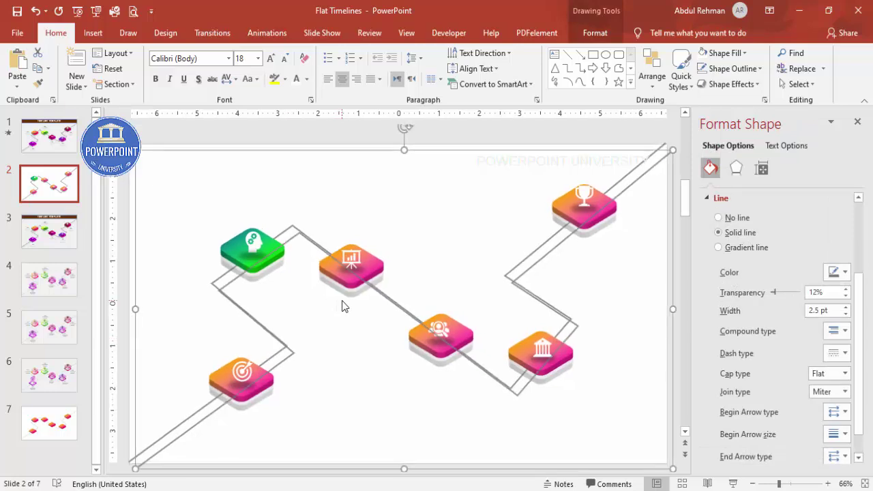
{"action": "left_click_drag", "start_coordinate": [179, 155], "coordinate": [197, 178]}
{"action": "left_click_drag", "start_coordinate": [775, 294], "coordinate": [793, 294]}
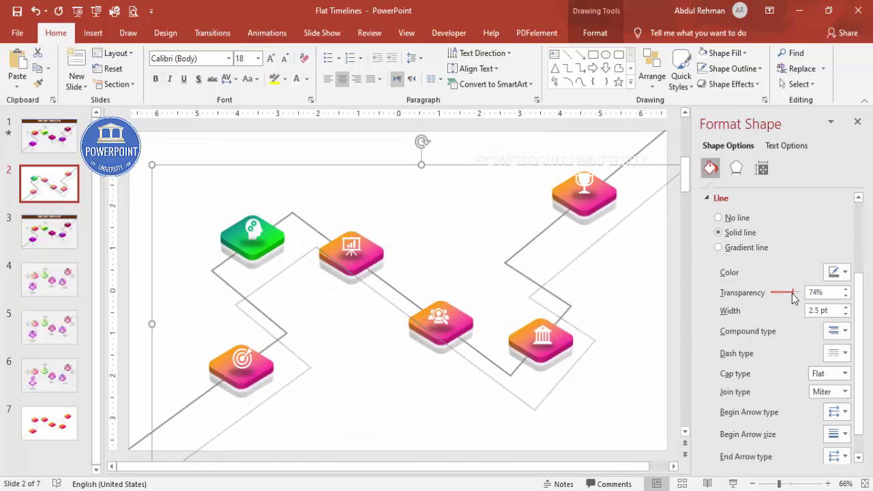
{"action": "left_click_drag", "start_coordinate": [263, 165], "coordinate": [267, 133]}
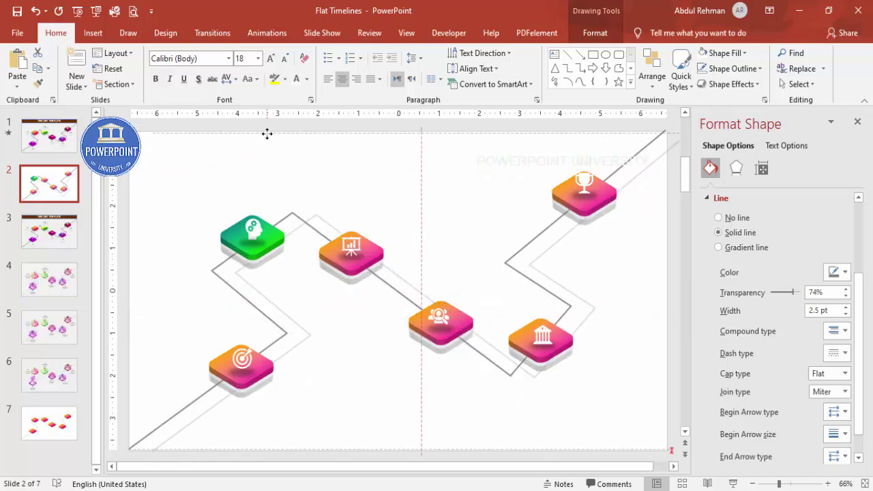
{"action": "mouse_move", "coordinate": [266, 134]}
{"action": "left_mouse_down"}
{"action": "mouse_move", "coordinate": [220, 125]}
{"action": "mouse_move", "coordinate": [261, 149]}
{"action": "mouse_move", "coordinate": [261, 134]}
{"action": "left_mouse_up"}
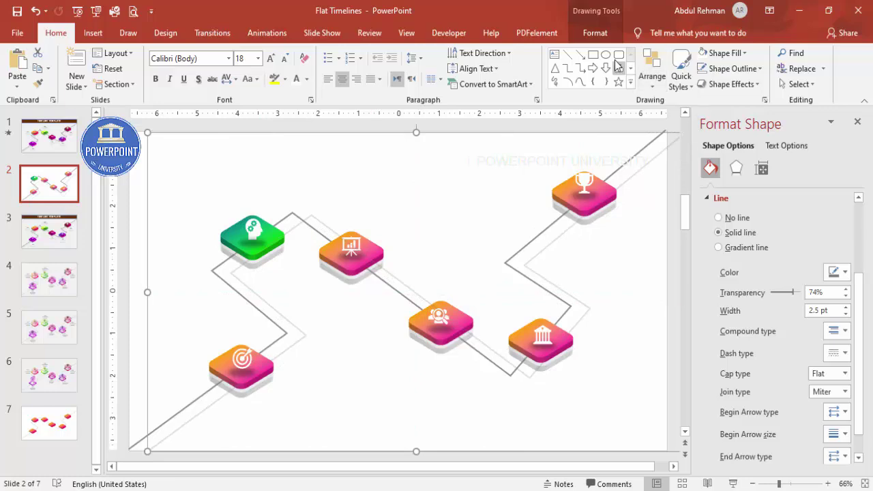
Send the duplicate line to the back and fade it to 92% transparency.
{"action": "left_click", "coordinate": [594, 33]}
{"action": "left_click", "coordinate": [686, 69]}
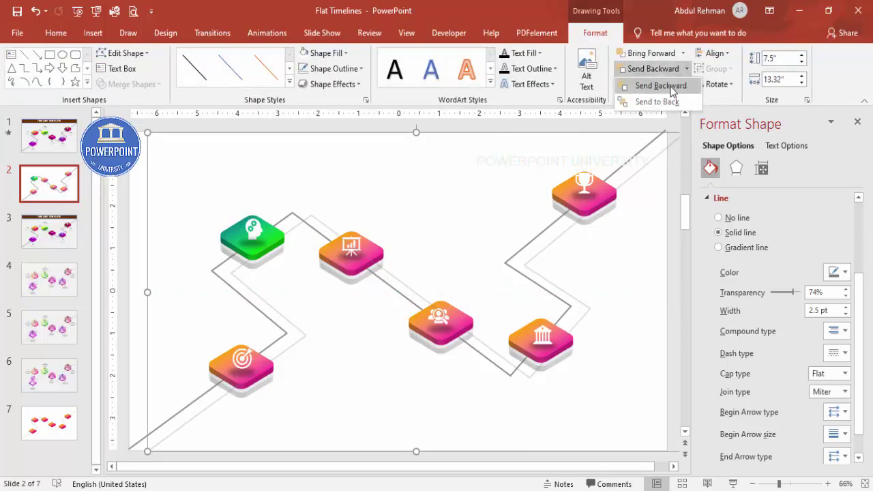
{"action": "left_click", "coordinate": [665, 101]}
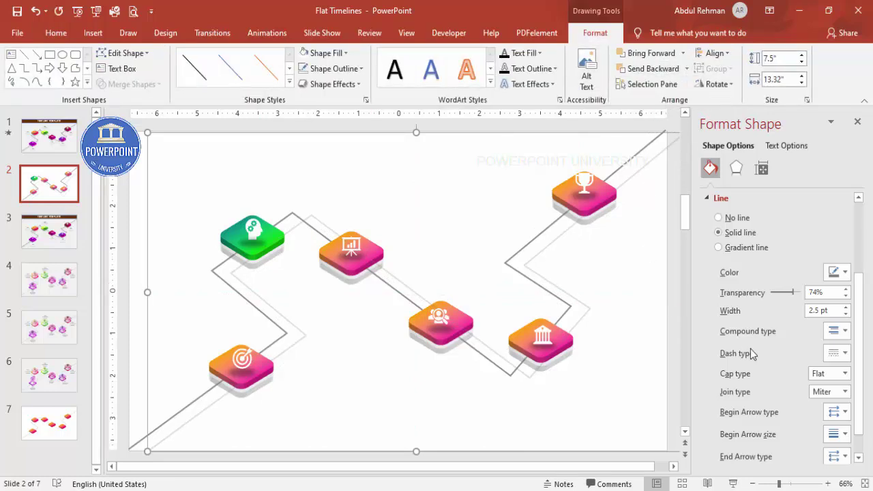
{"action": "left_click_drag", "start_coordinate": [794, 291], "coordinate": [797, 291]}
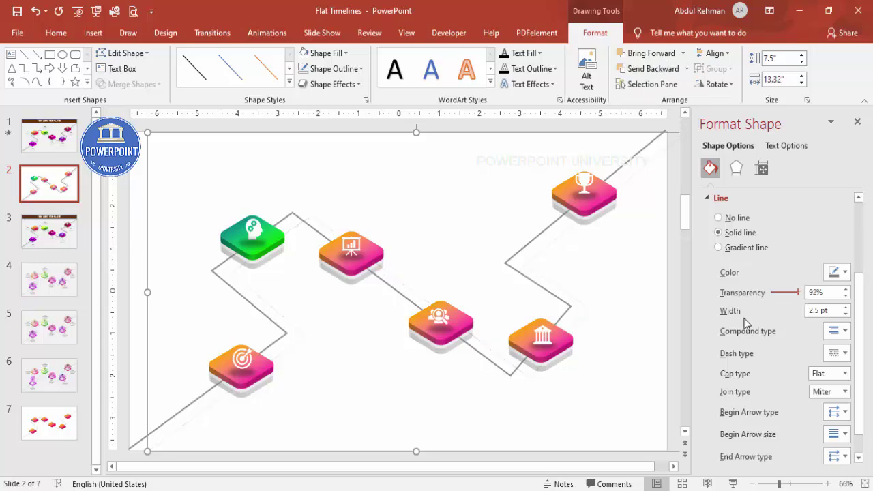
{"action": "left_click", "coordinate": [623, 332]}
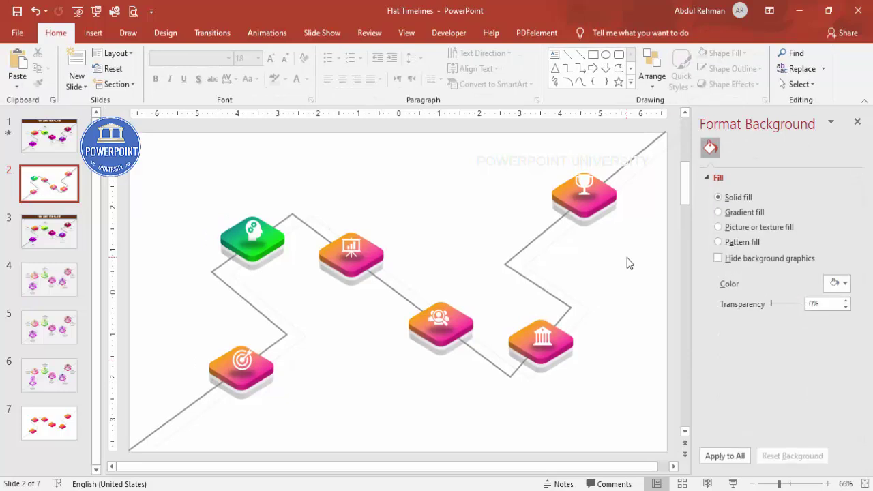
{"action": "double_click", "coordinate": [564, 229]}
{"action": "key", "text": "Escape"}
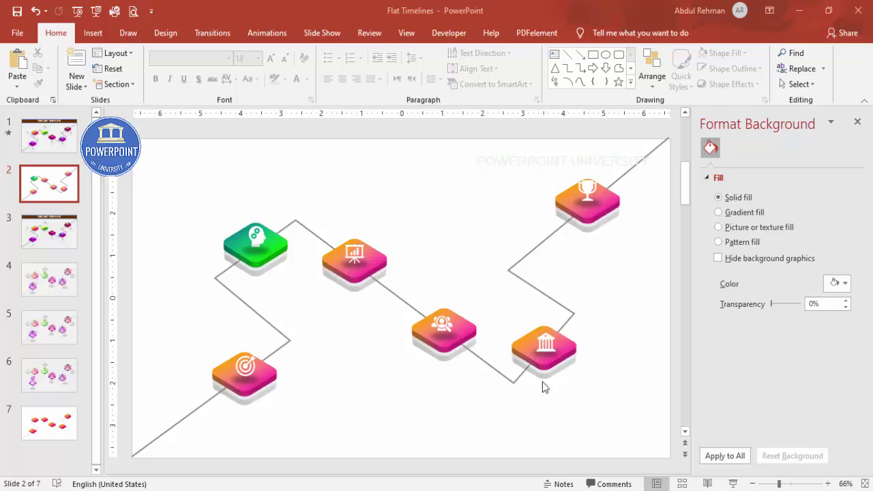
Pull the zigzag line's lower-right corner point down and to the right.
{"action": "left_click", "coordinate": [521, 261]}
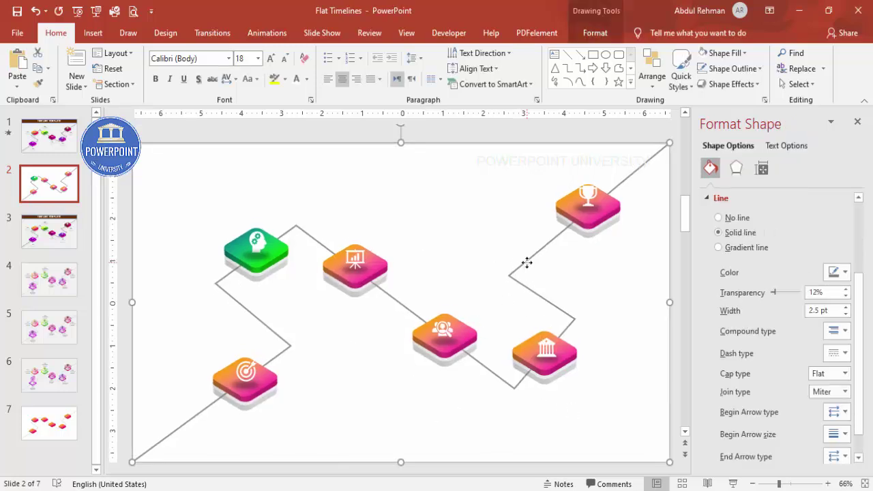
{"action": "right_click", "coordinate": [524, 262]}
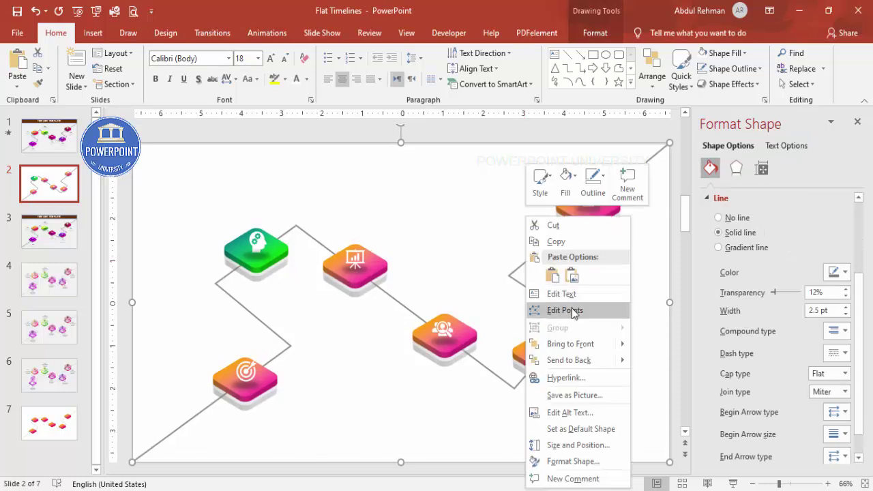
{"action": "left_click", "coordinate": [558, 308]}
{"action": "left_click_drag", "start_coordinate": [576, 312], "coordinate": [591, 324]}
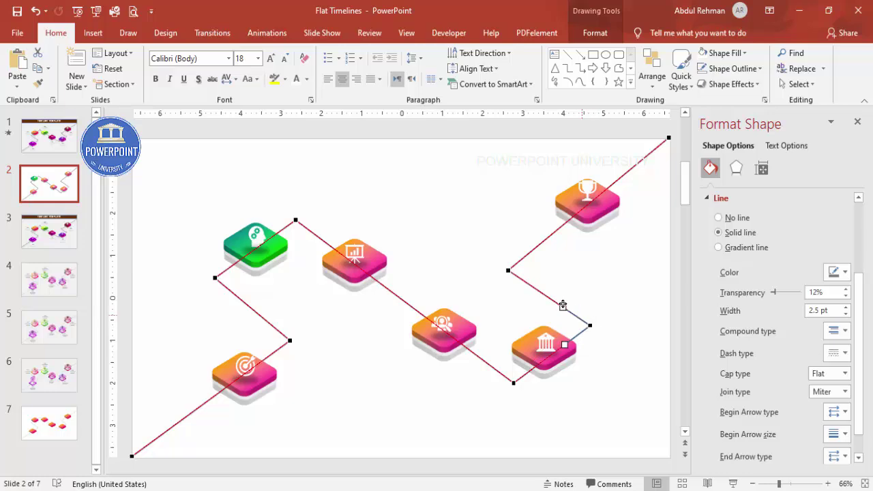
{"action": "left_click", "coordinate": [641, 249]}
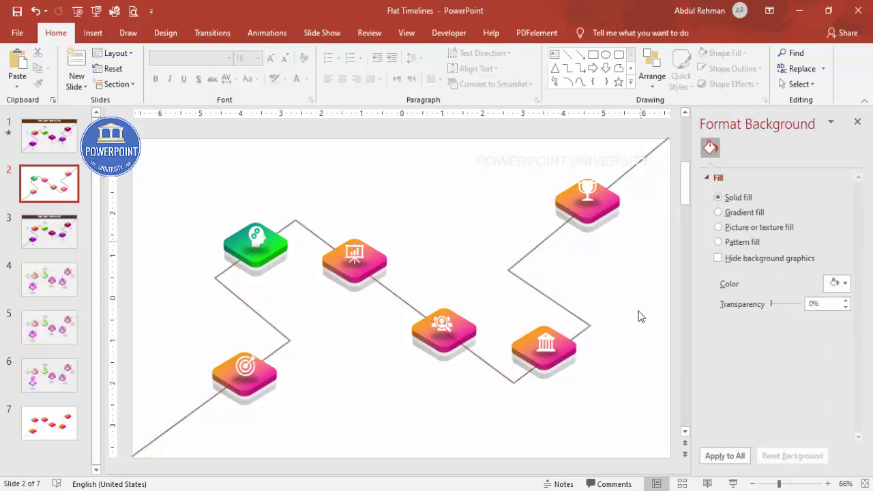
Shift the bank icon marker right so it sits on the line.
{"action": "left_click_drag", "start_coordinate": [628, 410], "coordinate": [502, 296]}
{"action": "left_click_drag", "start_coordinate": [563, 321], "coordinate": [577, 321]}
{"action": "left_click", "coordinate": [609, 286]}
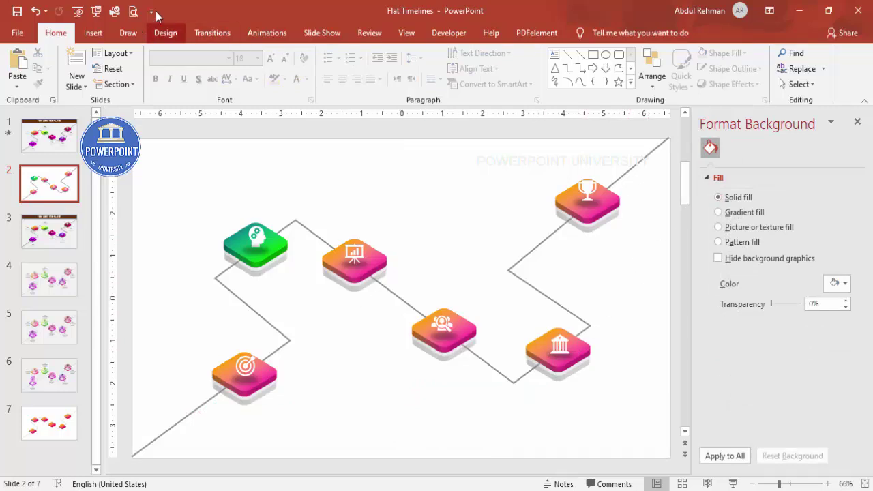
Add a '1995' text box below the target icon, centred and bold.
{"action": "left_click", "coordinate": [93, 33]}
{"action": "left_click", "coordinate": [512, 63]}
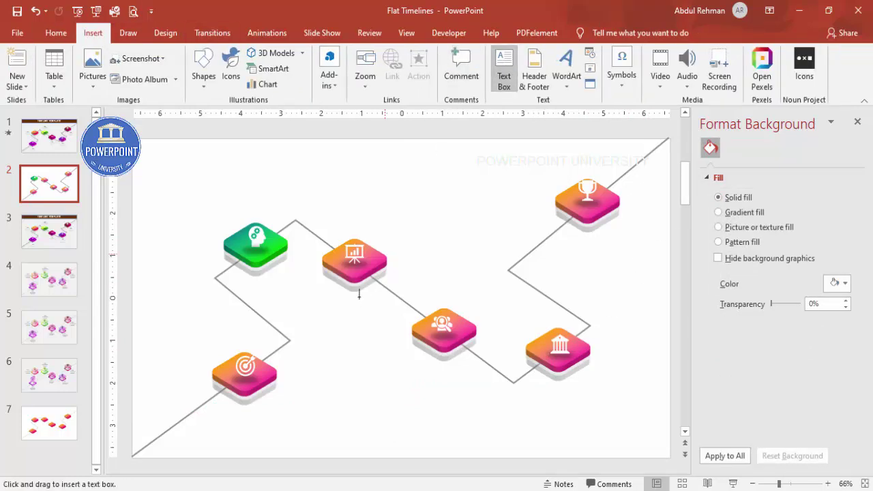
{"action": "left_click_drag", "start_coordinate": [230, 415], "coordinate": [277, 429]}
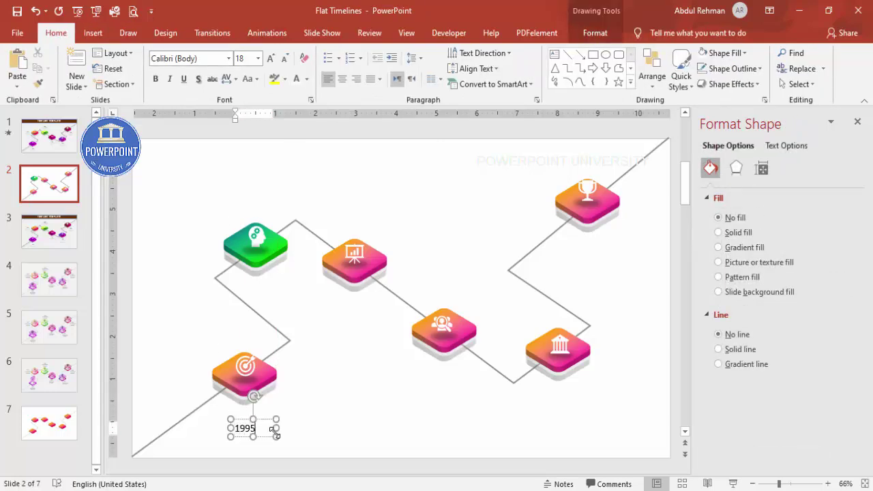
{"action": "left_click", "coordinate": [261, 418]}
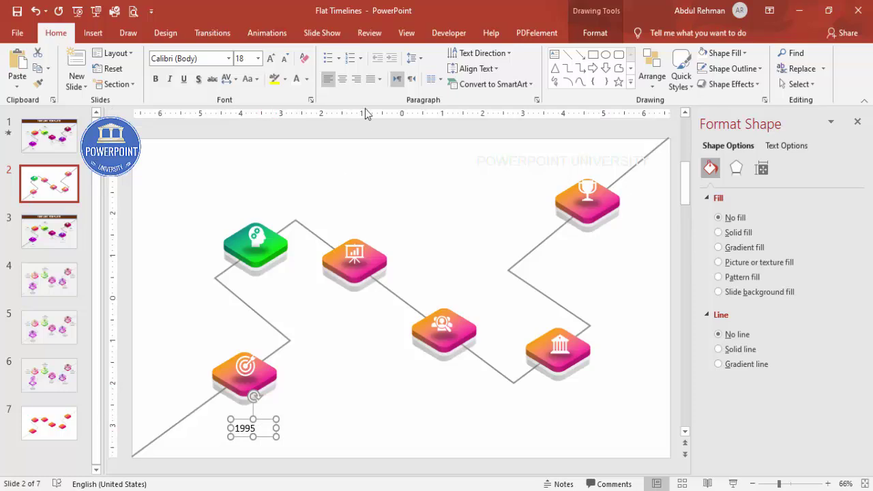
{"action": "left_click", "coordinate": [342, 79]}
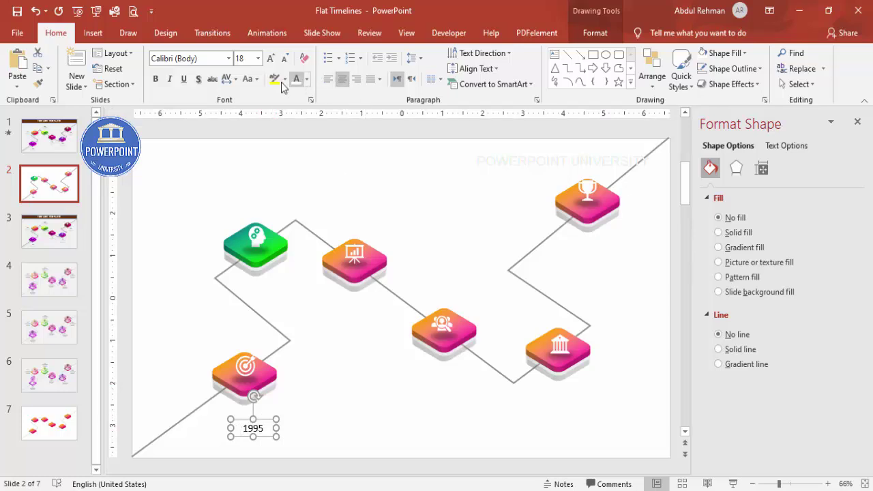
{"action": "left_click", "coordinate": [156, 79]}
Set the 1995 label to Helvetica 14 pt and move it just under the target icon.
{"action": "left_click", "coordinate": [212, 57]}
{"action": "type", "text": "Helvetica"}
{"action": "key", "text": "Return"}
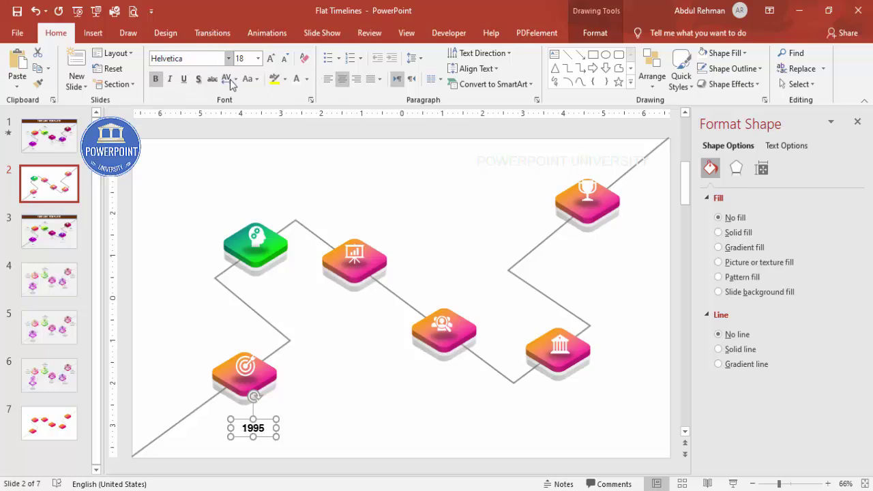
{"action": "left_click", "coordinate": [285, 58]}
{"action": "left_click", "coordinate": [285, 58]}
{"action": "left_click", "coordinate": [284, 58]}
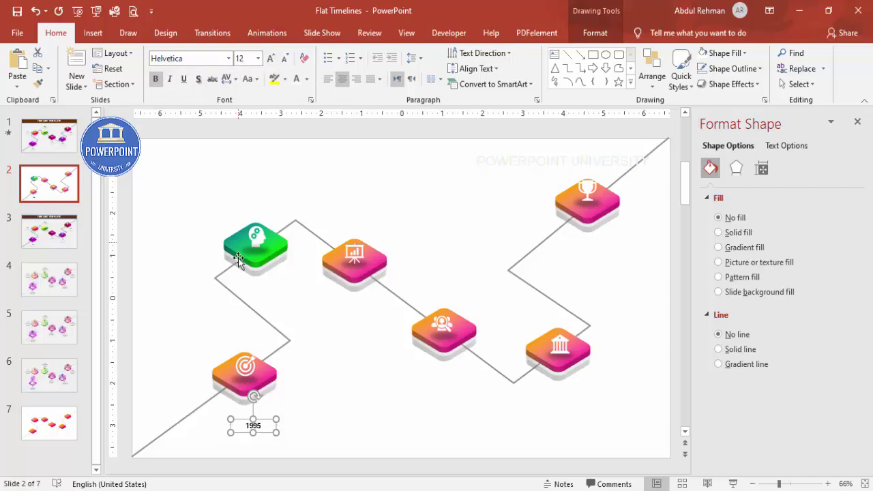
{"action": "left_click", "coordinate": [271, 58]}
{"action": "left_click_drag", "start_coordinate": [263, 419], "coordinate": [254, 408]}
{"action": "left_click", "coordinate": [331, 399]}
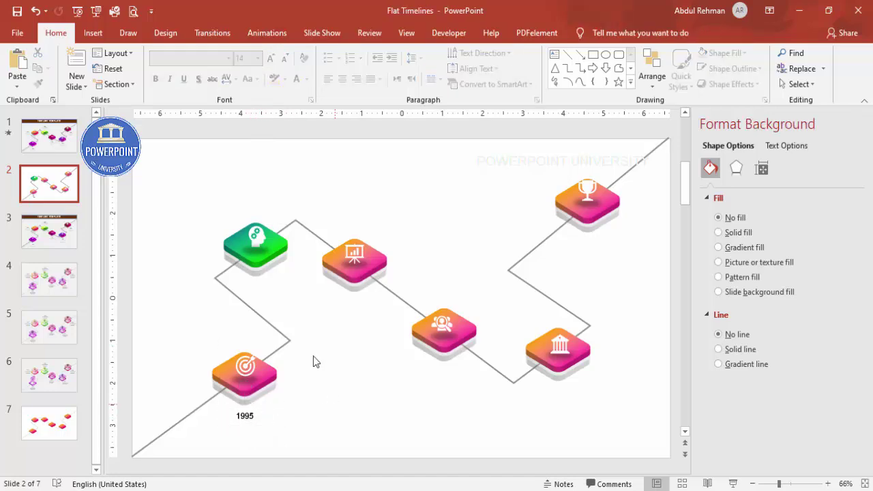
Add grey 12 pt 'Add detail text here' text, narrowed to wrap onto two lines.
{"action": "left_click", "coordinate": [93, 33]}
{"action": "left_click", "coordinate": [504, 68]}
{"action": "left_click_drag", "start_coordinate": [335, 389], "coordinate": [412, 424]}
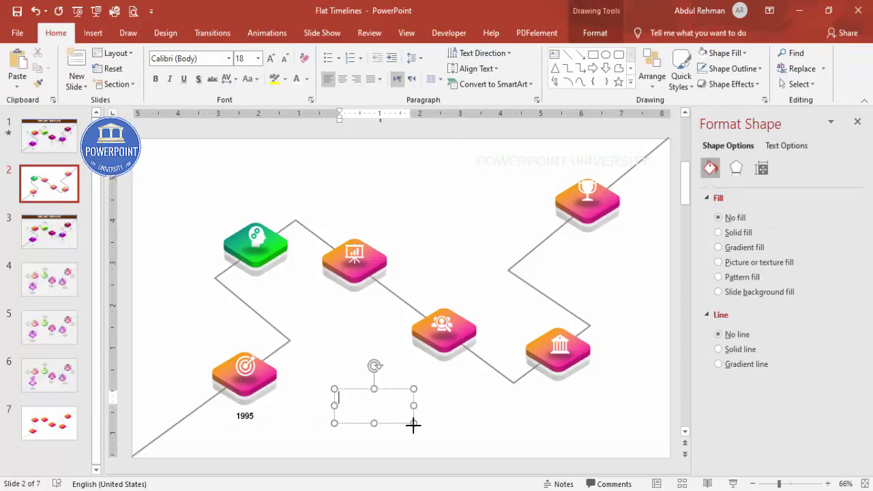
{"action": "type", "text": "Add detai"}
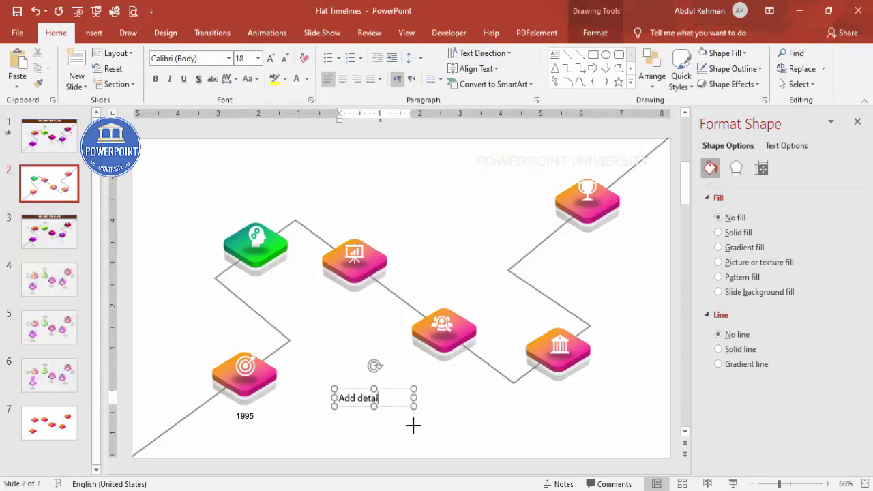
{"action": "type", "text": "l text here"}
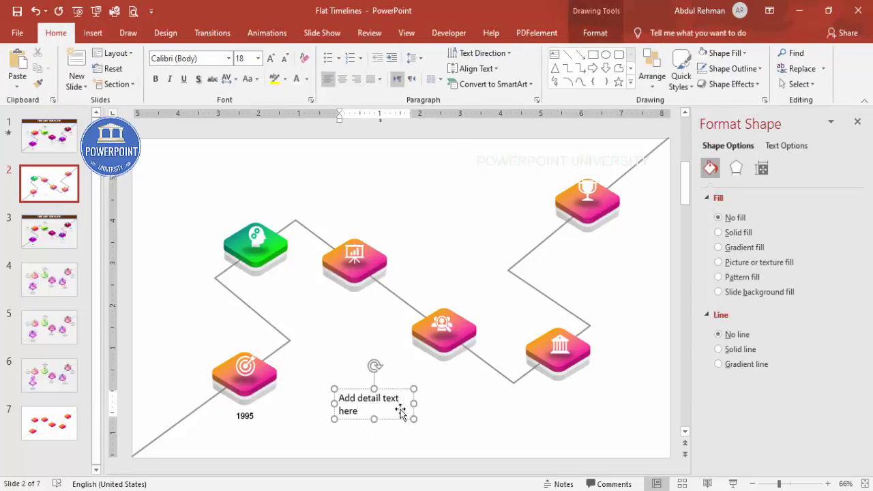
{"action": "left_click", "coordinate": [400, 389]}
{"action": "left_click", "coordinate": [307, 80]}
{"action": "left_click", "coordinate": [296, 144]}
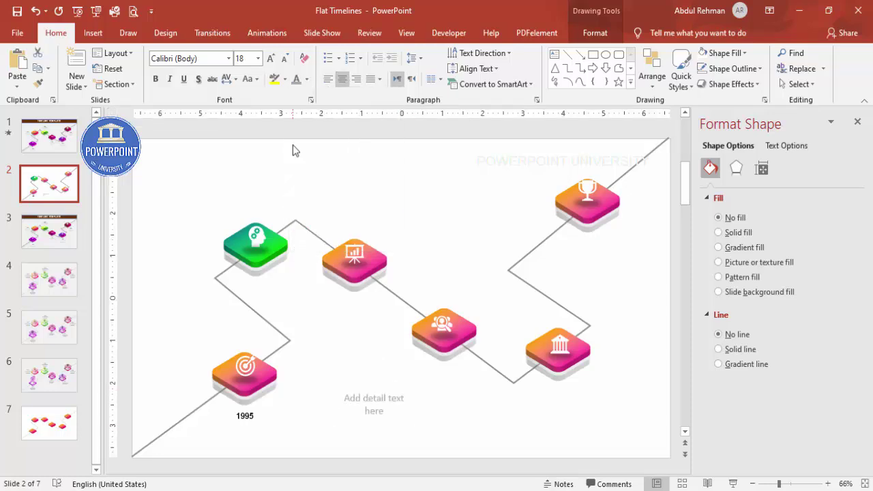
{"action": "left_click", "coordinate": [284, 58]}
{"action": "left_click", "coordinate": [283, 58]}
{"action": "left_click", "coordinate": [283, 58]}
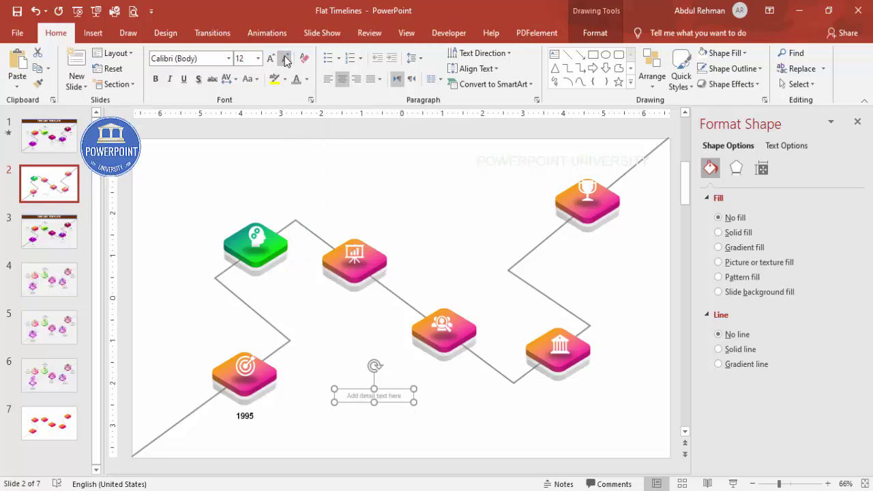
{"action": "left_click_drag", "start_coordinate": [337, 400], "coordinate": [255, 416]}
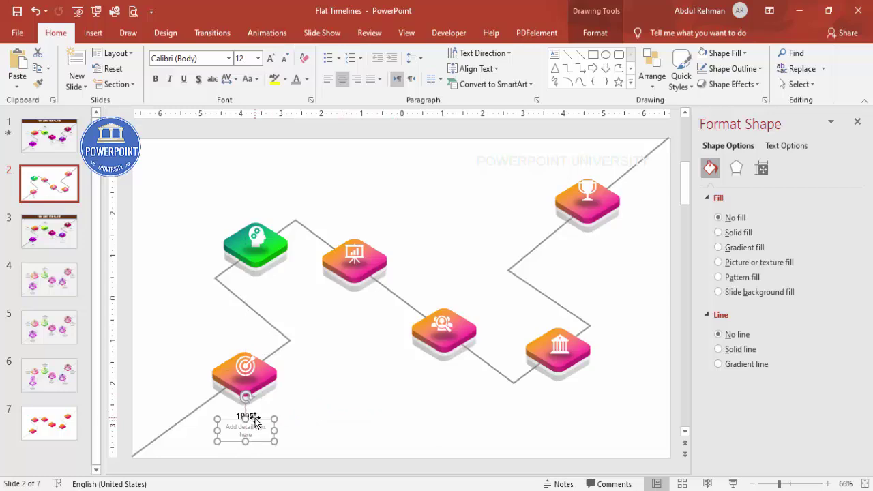
Align the 1995 label above the detail text and copy the pair to the other markers.
{"action": "key", "text": "Escape"}
{"action": "left_click", "coordinate": [253, 415]}
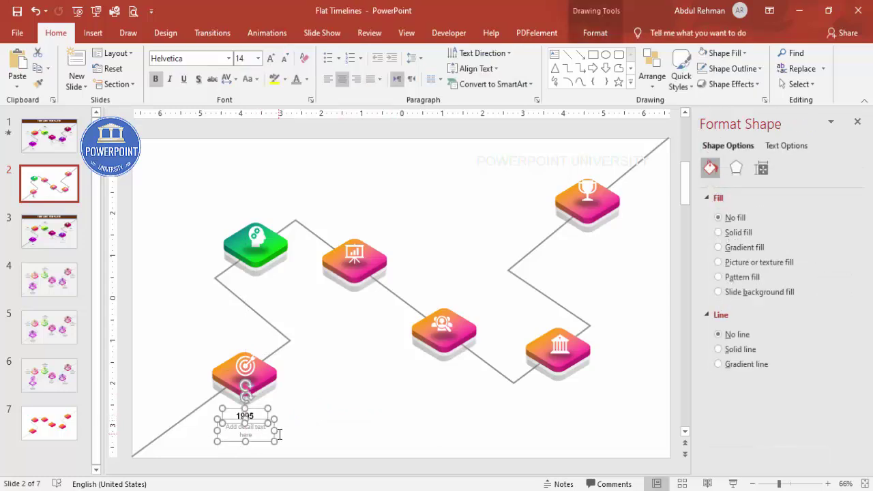
{"action": "mouse_move", "coordinate": [253, 415]}
{"action": "left_mouse_down"}
{"action": "mouse_move", "coordinate": [273, 431]}
{"action": "mouse_move", "coordinate": [255, 317]}
{"action": "mouse_move", "coordinate": [206, 216]}
{"action": "mouse_move", "coordinate": [214, 228]}
{"action": "mouse_move", "coordinate": [206, 238]}
{"action": "mouse_move", "coordinate": [175, 159]}
{"action": "mouse_move", "coordinate": [318, 325]}
{"action": "mouse_move", "coordinate": [380, 370]}
{"action": "left_mouse_up"}
{"action": "left_click_drag", "start_coordinate": [339, 294], "coordinate": [579, 391]}
{"action": "left_click_drag", "start_coordinate": [580, 386], "coordinate": [586, 220]}
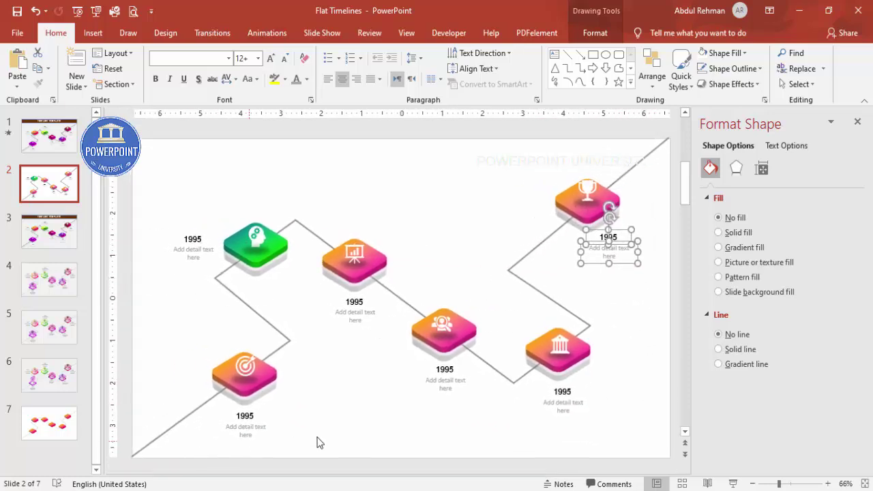
Change the copied year labels to 2000, 2005, 2010, 2016 and 2021.
{"action": "left_click", "coordinate": [297, 443]}
{"action": "double_click", "coordinate": [189, 236]}
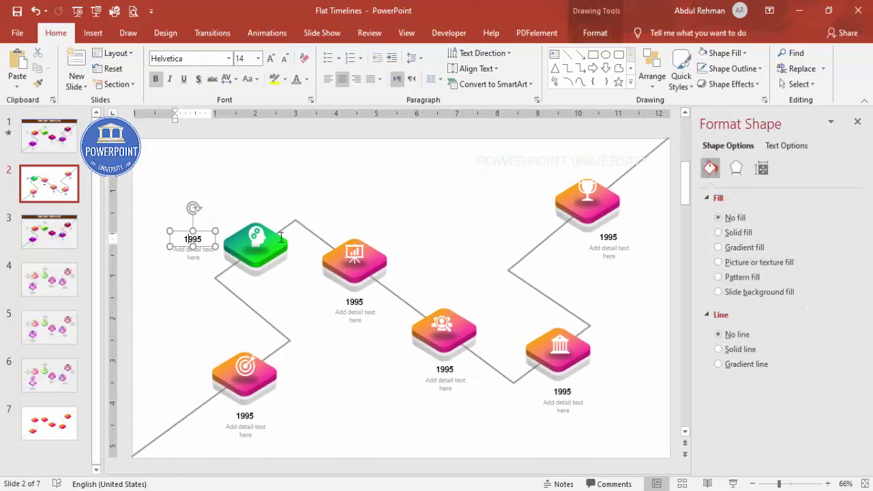
{"action": "type", "text": "2"}
{"action": "double_click", "coordinate": [352, 301]}
{"action": "type", "text": "20"}
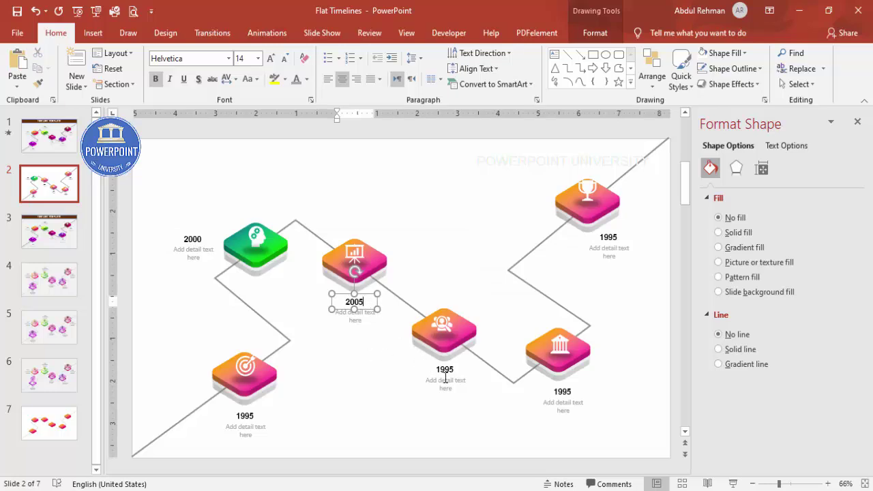
{"action": "double_click", "coordinate": [445, 370]}
{"action": "type", "text": "2010"}
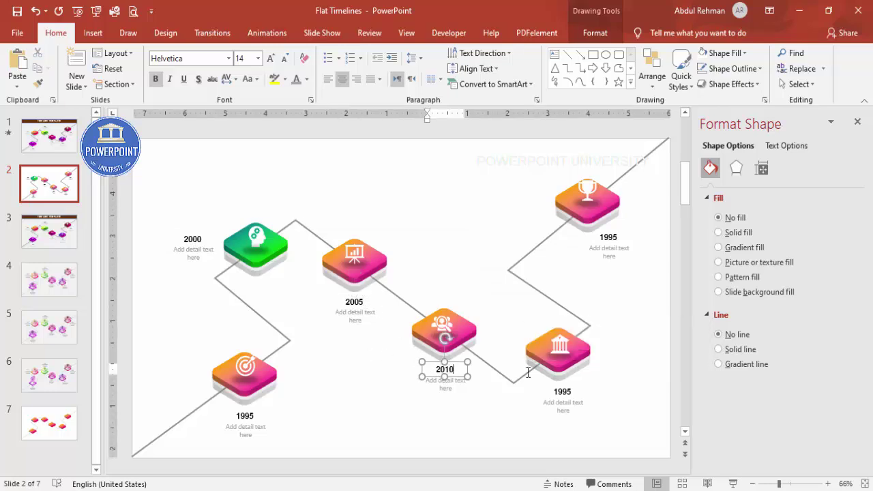
{"action": "double_click", "coordinate": [562, 391]}
{"action": "type", "text": "2016"}
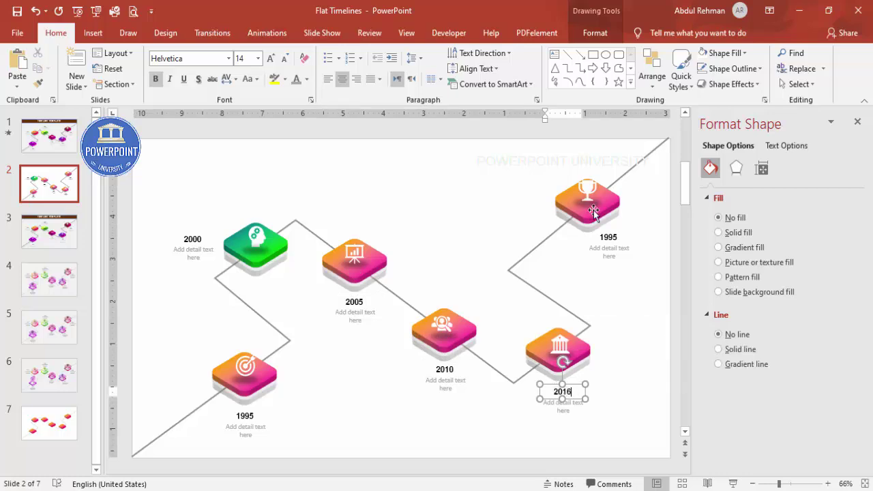
{"action": "left_click", "coordinate": [610, 234]}
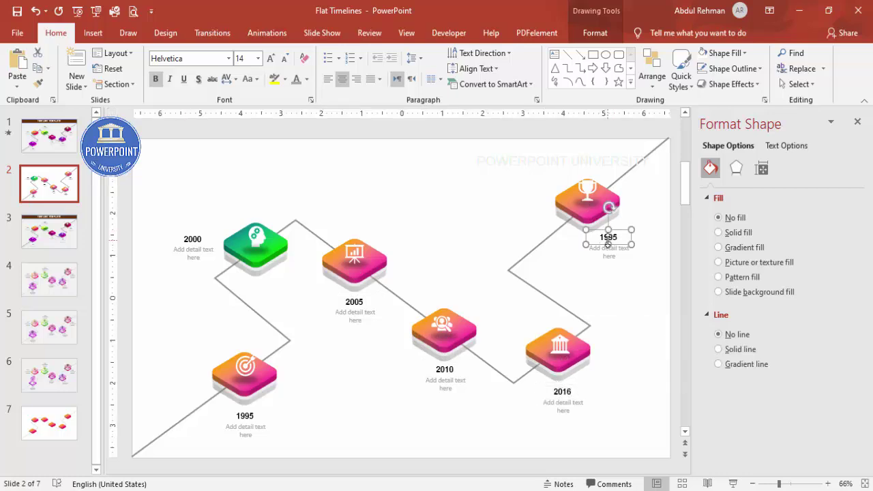
{"action": "double_click", "coordinate": [617, 232]}
{"action": "type", "text": "2021"}
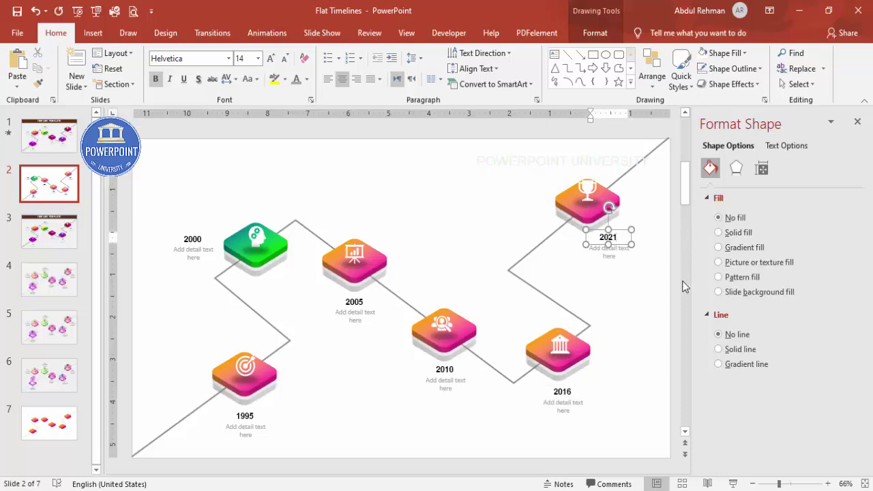
{"action": "left_click", "coordinate": [641, 292]}
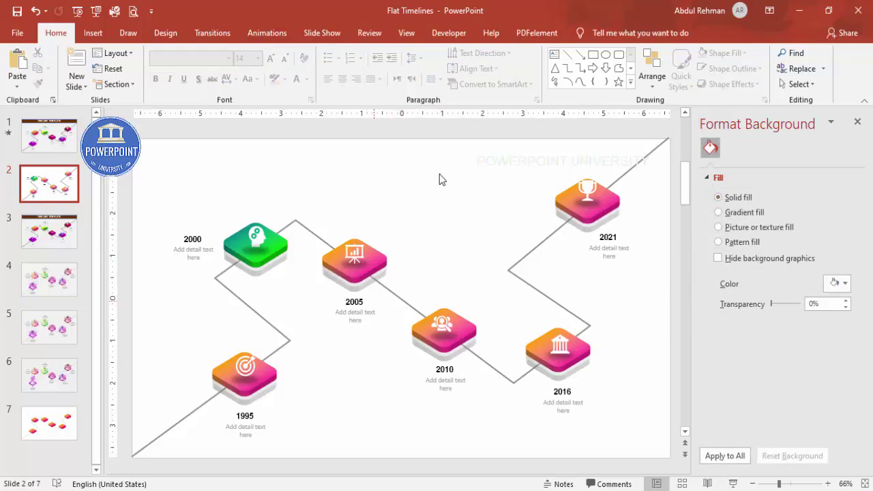
Set the slide background fill to light grey and close the Format Background pane.
{"action": "left_click", "coordinate": [837, 283]}
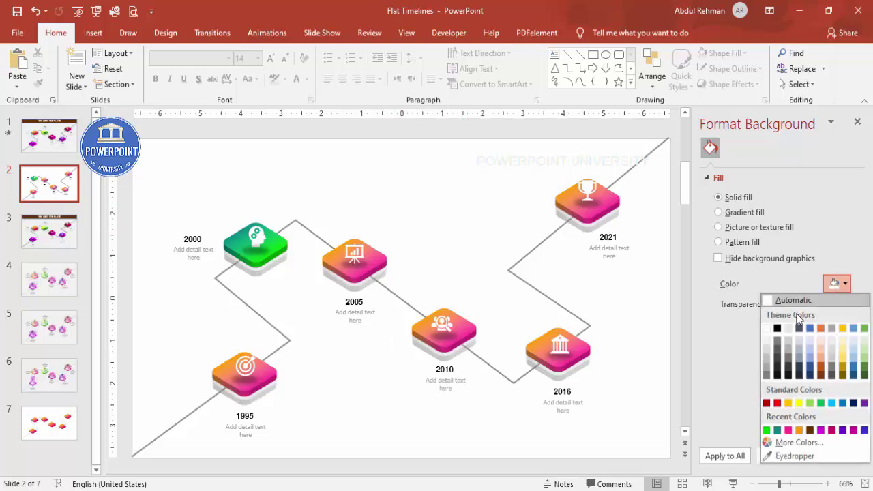
{"action": "left_click", "coordinate": [766, 348]}
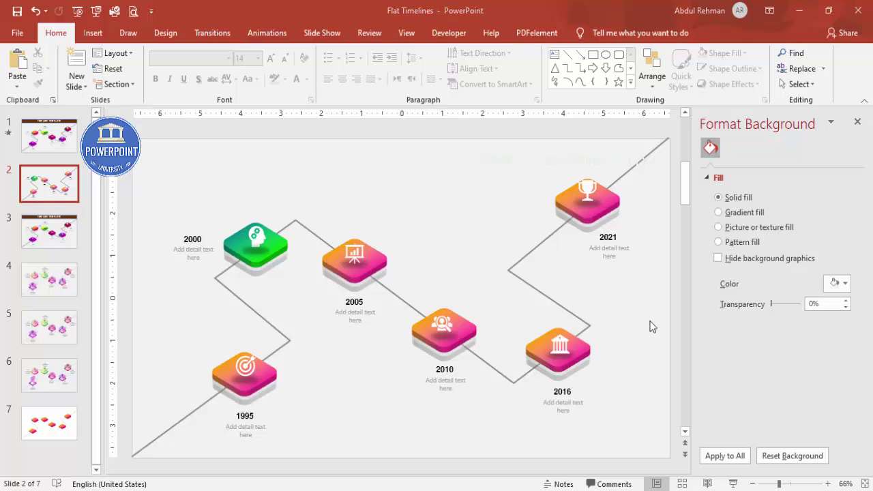
{"action": "left_click", "coordinate": [857, 122]}
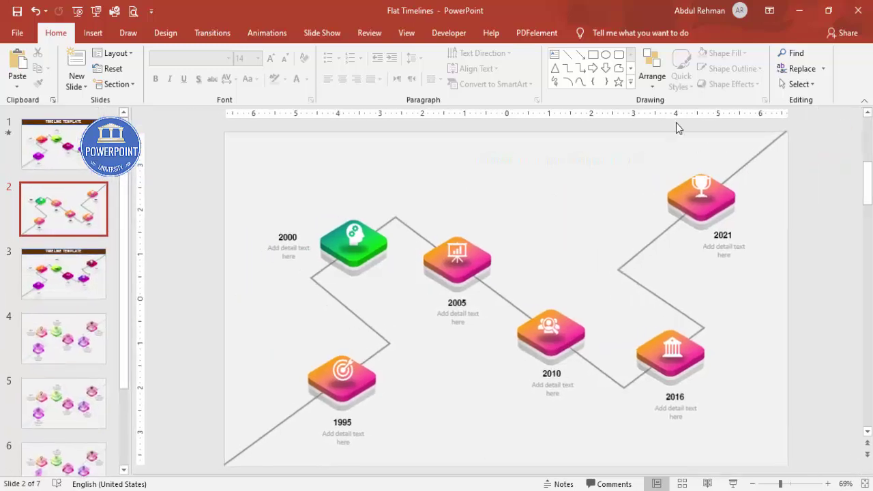
Show the Animation Pane and give the zigzag line a Wipe entrance from the left.
{"action": "left_click", "coordinate": [277, 34]}
{"action": "left_click", "coordinate": [574, 54]}
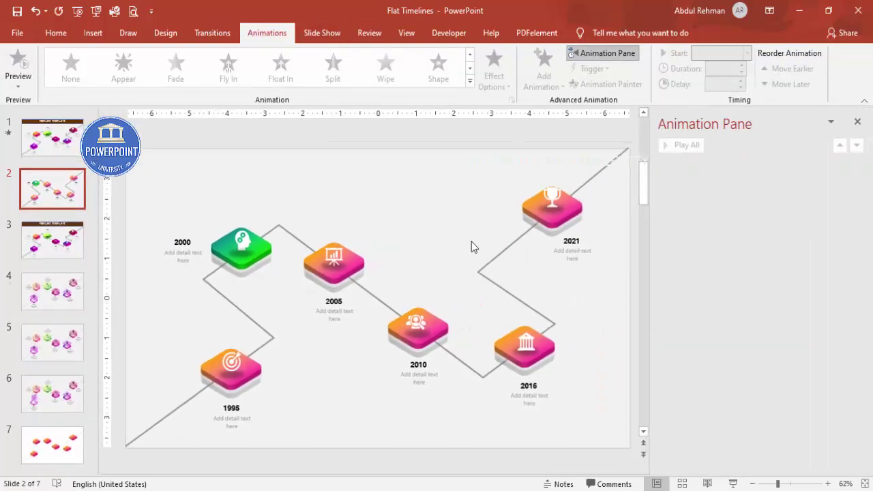
{"action": "left_click", "coordinate": [156, 421]}
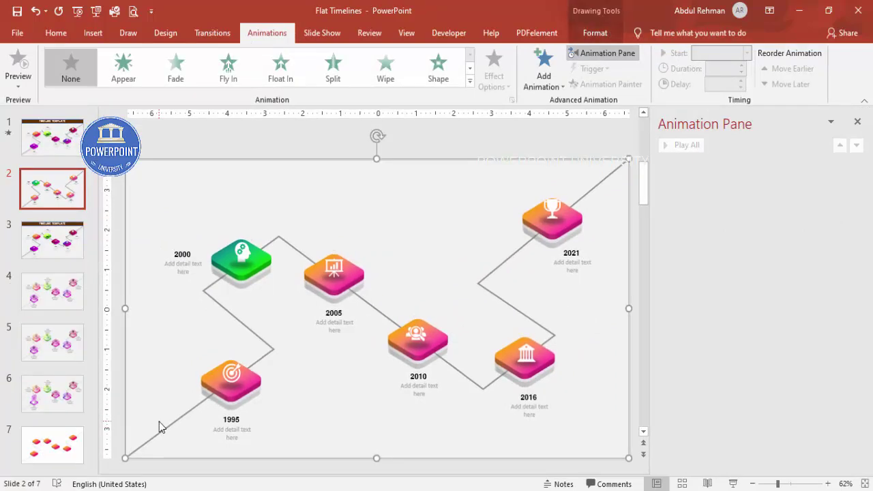
{"action": "left_click", "coordinate": [385, 68]}
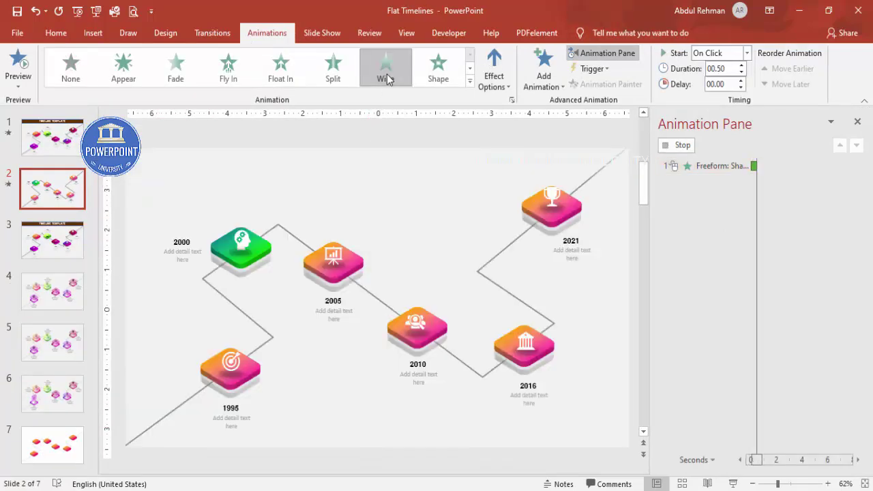
{"action": "left_click", "coordinate": [495, 81]}
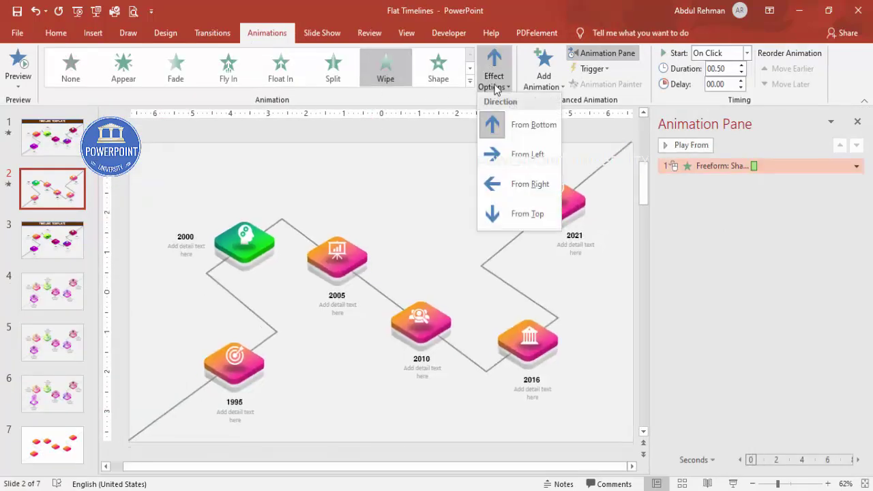
{"action": "left_click", "coordinate": [526, 156]}
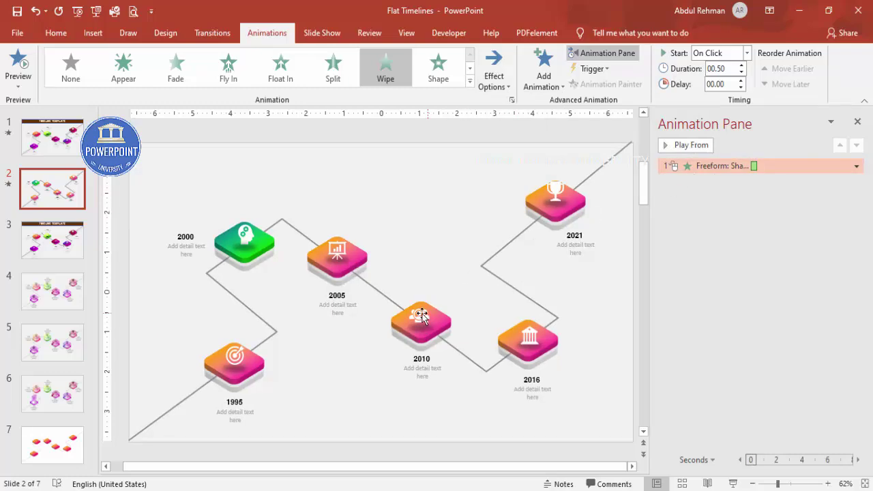
Give the 1995 icon a Fly In entrance from the top.
{"action": "left_click", "coordinate": [259, 364]}
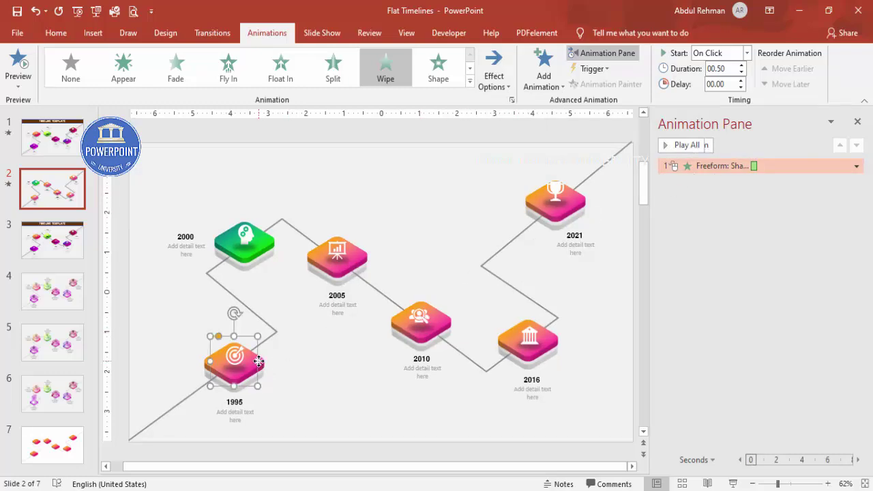
{"action": "left_click", "coordinate": [228, 68]}
{"action": "left_click", "coordinate": [493, 77]}
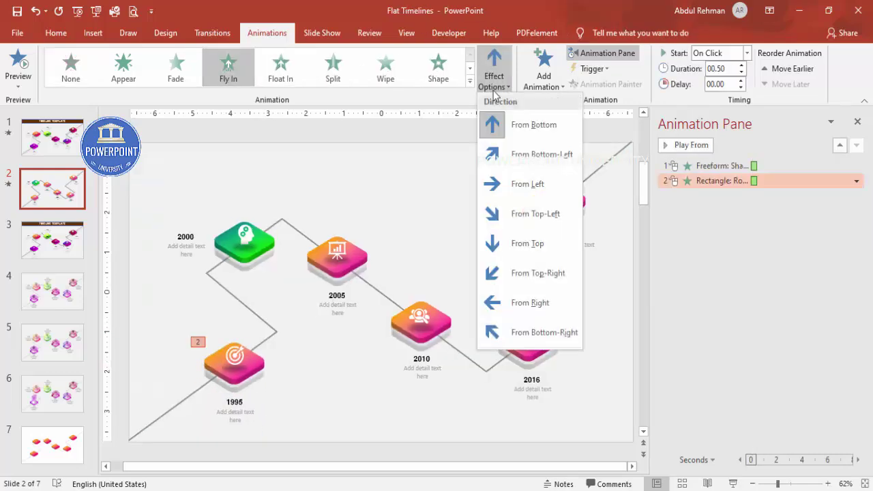
{"action": "left_click", "coordinate": [539, 240]}
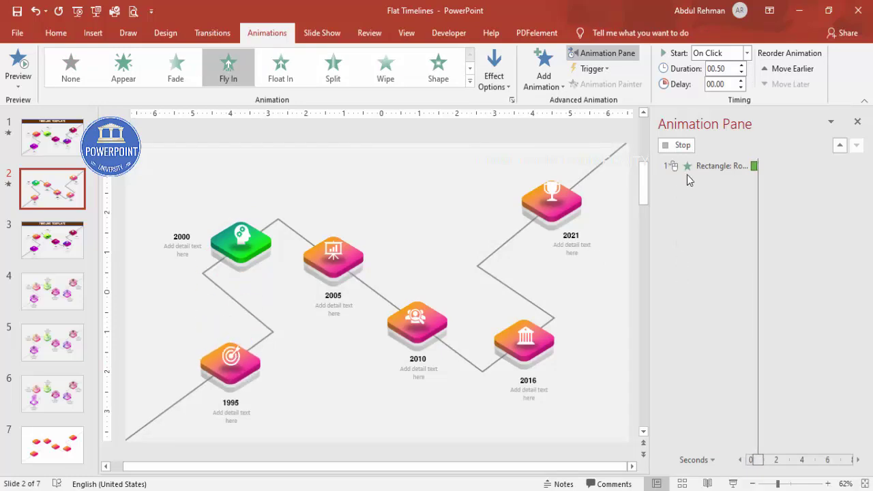
In the 1995 Fly In settings, add a 0.24 sec bounce end and keep duration 0.5 seconds.
{"action": "double_click", "coordinate": [709, 181]}
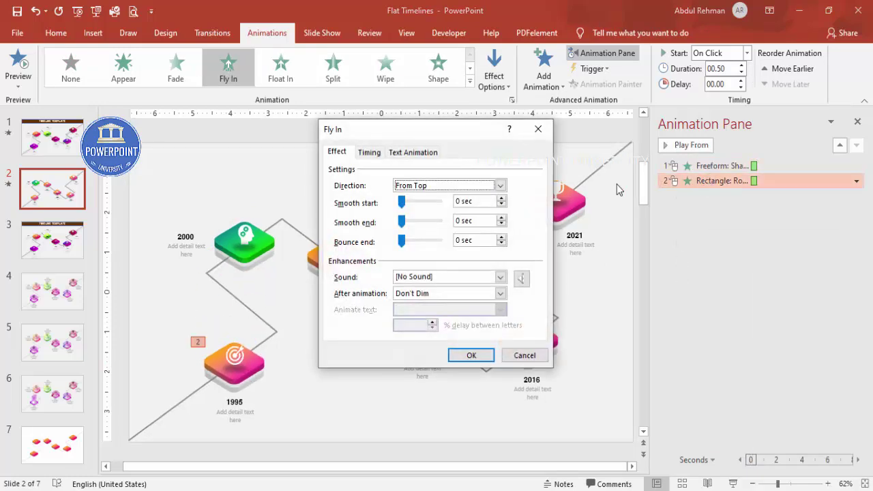
{"action": "left_click_drag", "start_coordinate": [401, 241], "coordinate": [421, 239]}
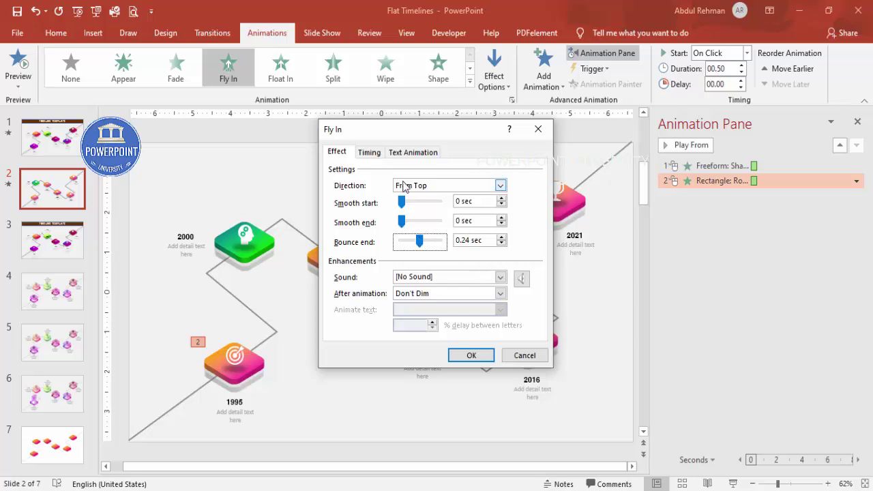
{"action": "left_click", "coordinate": [369, 152]}
{"action": "left_click", "coordinate": [470, 203]}
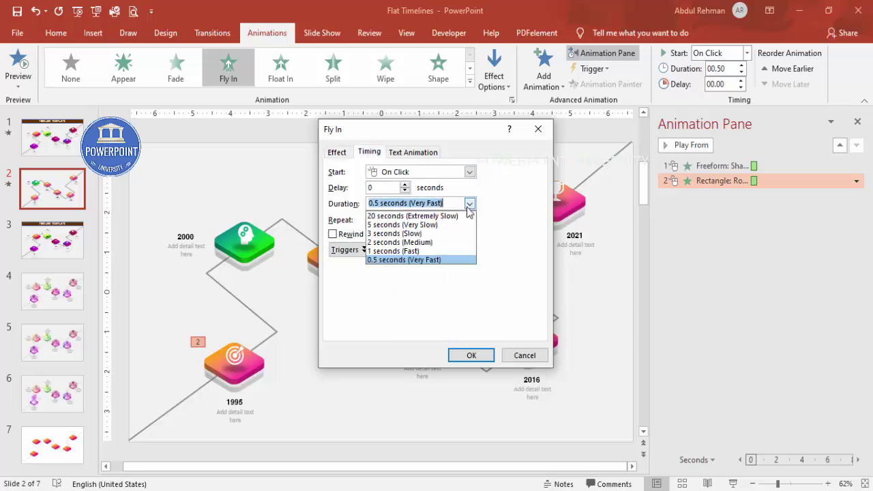
{"action": "left_click", "coordinate": [518, 244]}
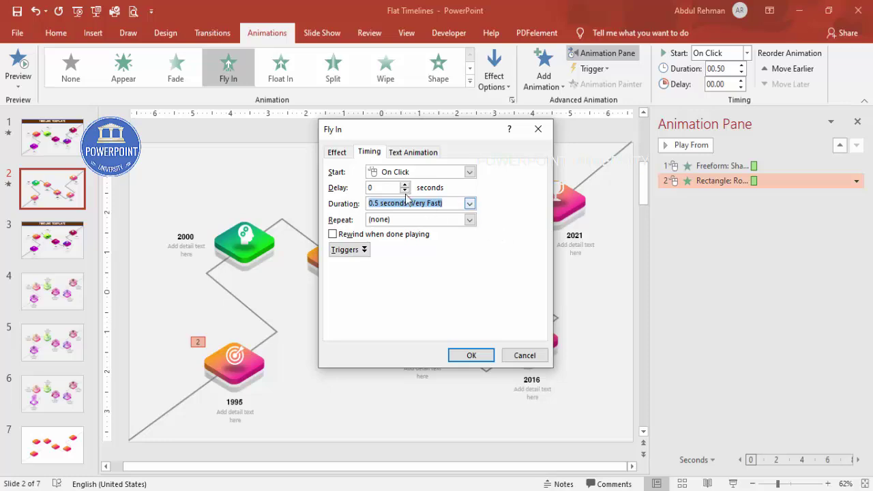
{"action": "left_click", "coordinate": [481, 353]}
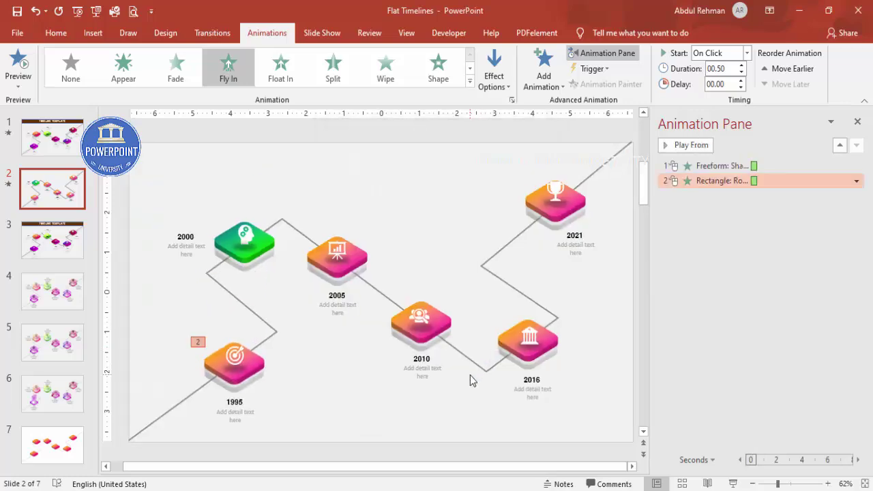
Paint the fly-in onto the 1995 icon again, set From Bottom and Start With Previous.
{"action": "left_click", "coordinate": [255, 357]}
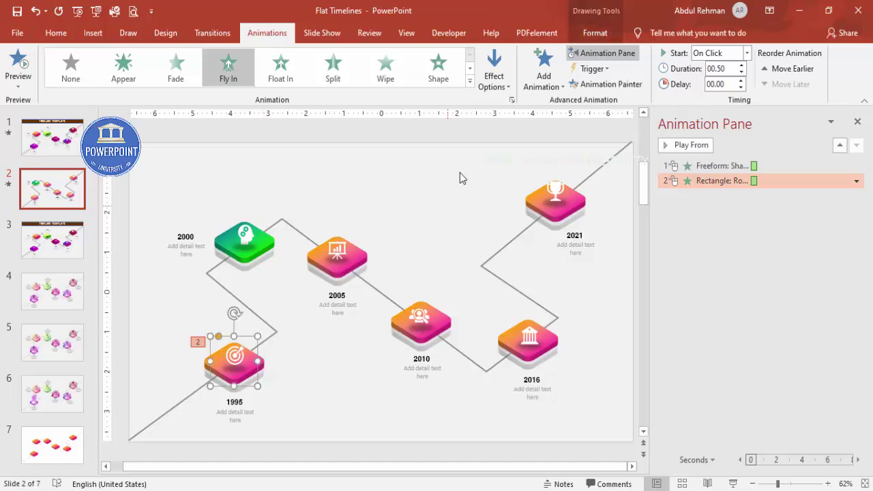
{"action": "left_click", "coordinate": [609, 84]}
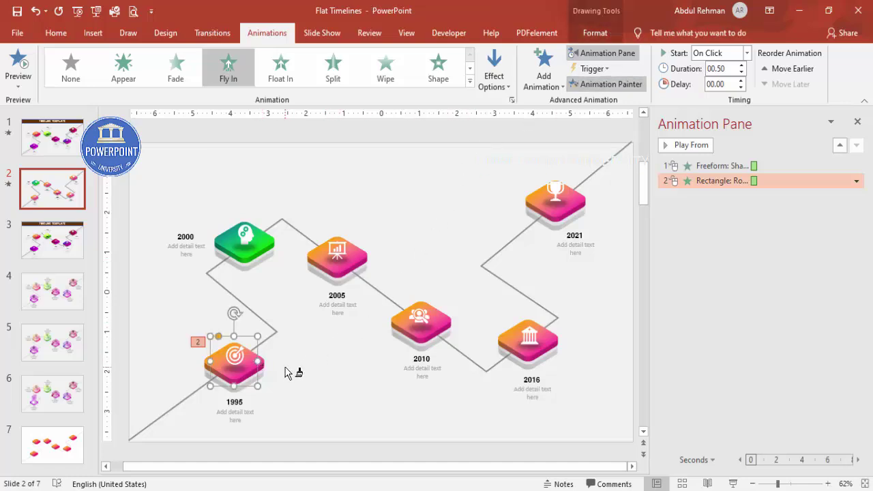
{"action": "left_click", "coordinate": [261, 377]}
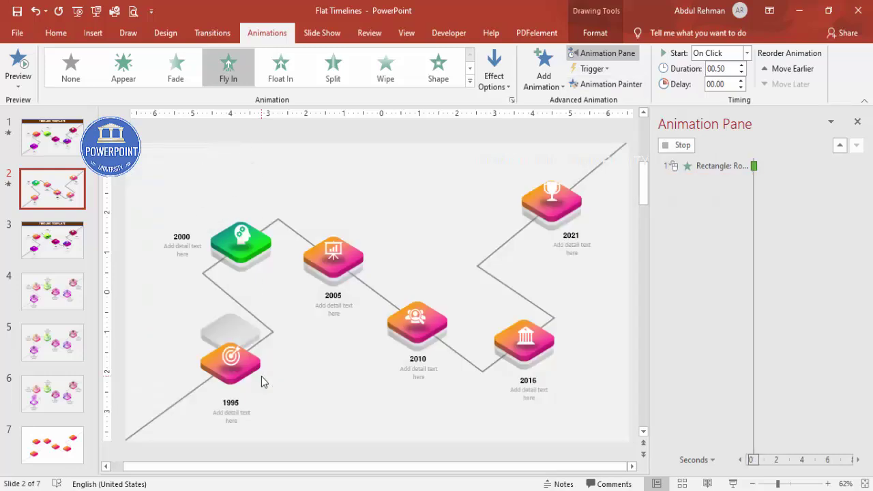
{"action": "left_click", "coordinate": [499, 86]}
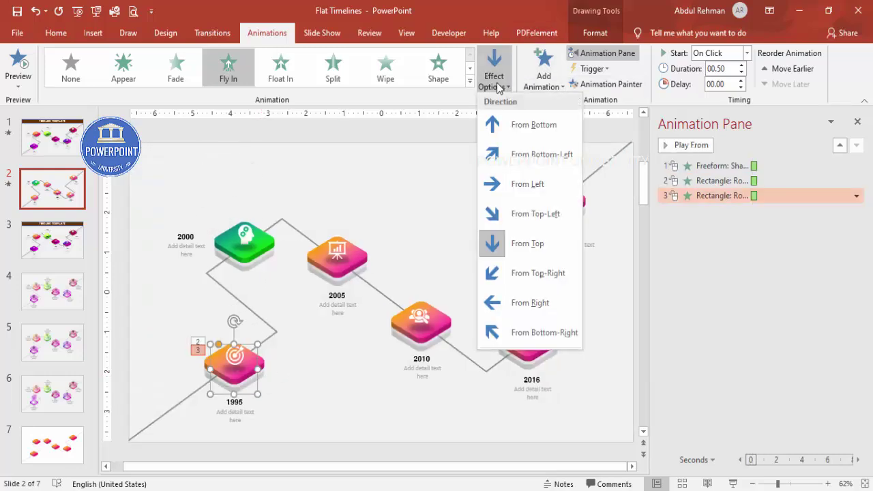
{"action": "left_click", "coordinate": [543, 130]}
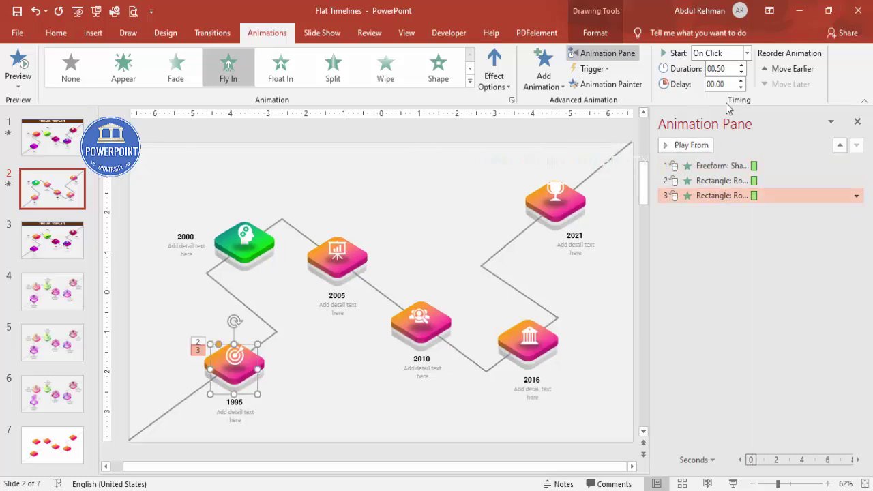
{"action": "left_click", "coordinate": [746, 53]}
{"action": "left_click", "coordinate": [726, 78]}
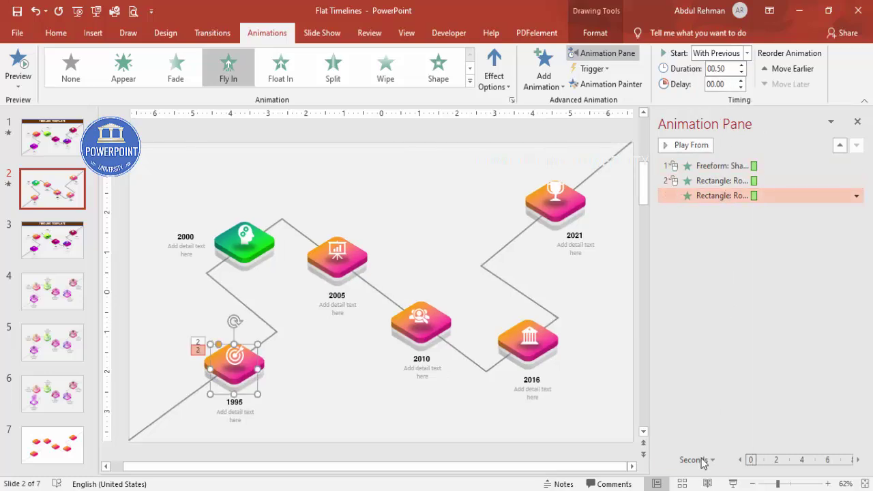
Preview the slide show to check both 1995 rectangles fly in together.
{"action": "left_click", "coordinate": [730, 485]}
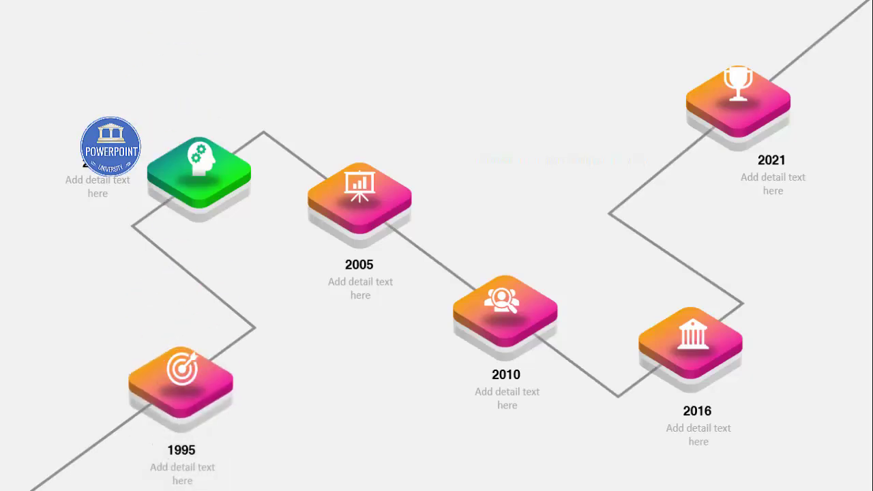
{"action": "key", "text": "Escape"}
{"action": "left_click", "coordinate": [300, 348]}
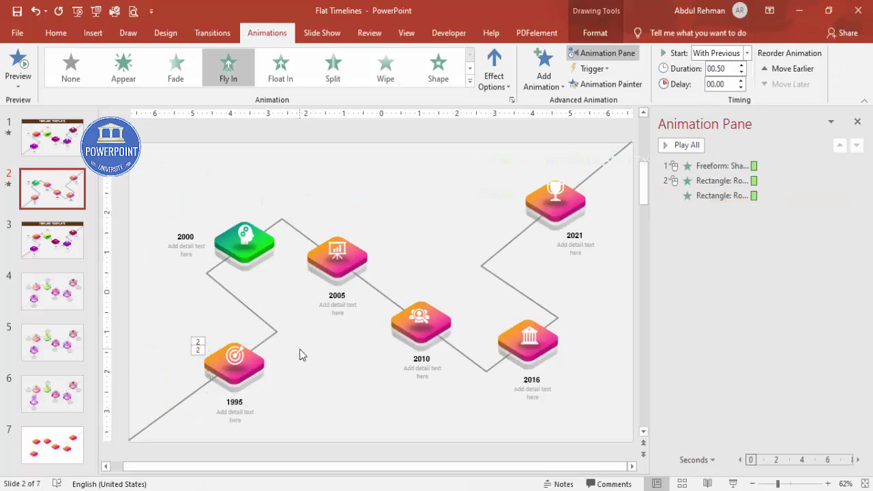
Paint the 1995 tile's fly-in onto the target icon and set it to start With Previous.
{"action": "left_click", "coordinate": [240, 353]}
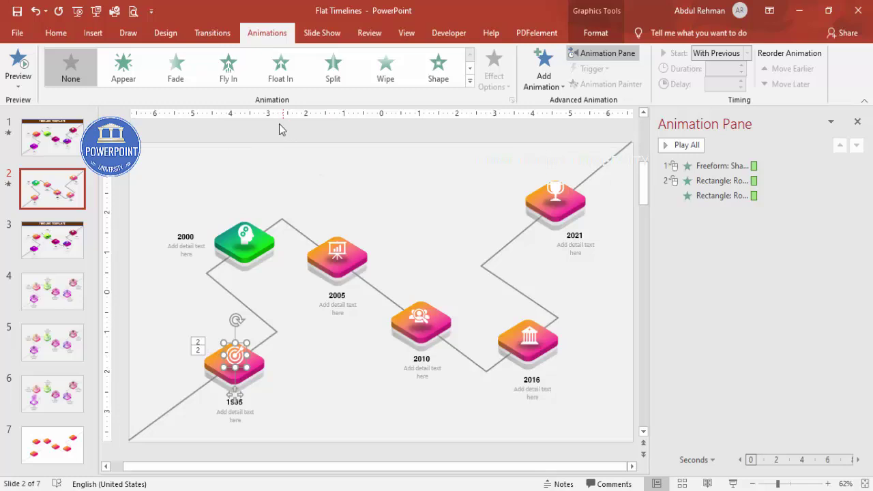
{"action": "left_click", "coordinate": [229, 374]}
{"action": "left_click", "coordinate": [604, 84]}
{"action": "left_click", "coordinate": [237, 350]}
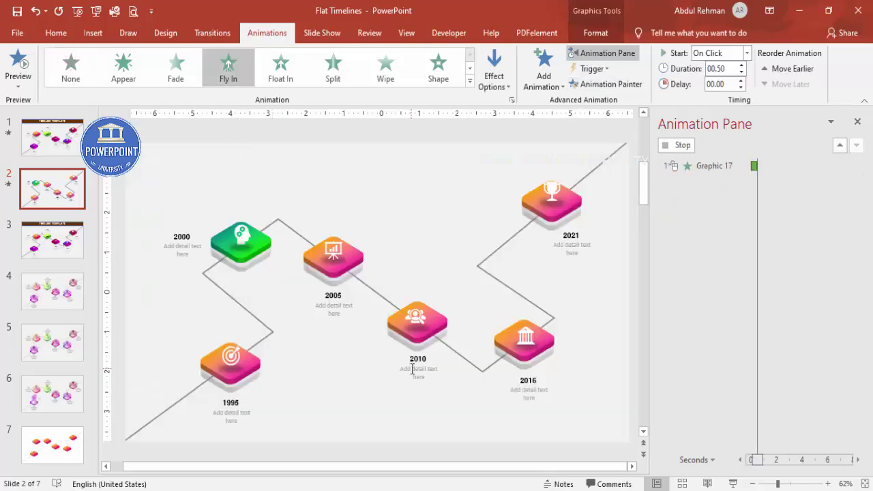
{"action": "left_click", "coordinate": [747, 53]}
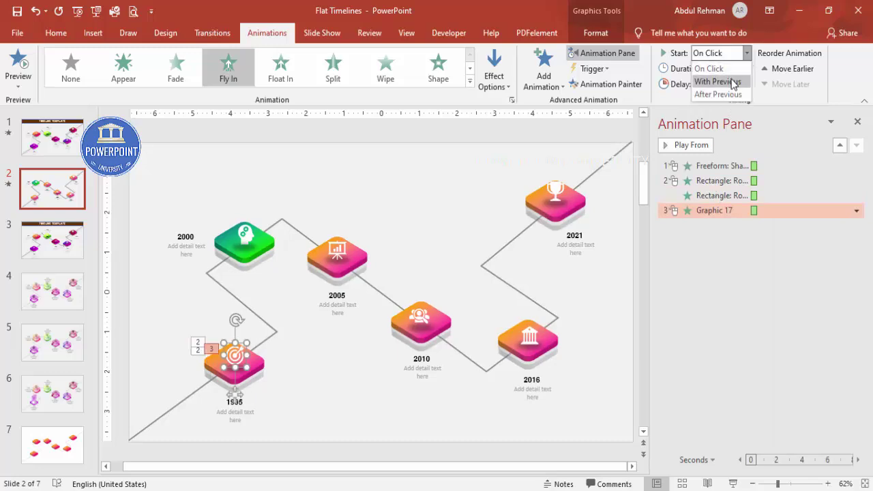
{"action": "left_click", "coordinate": [721, 81]}
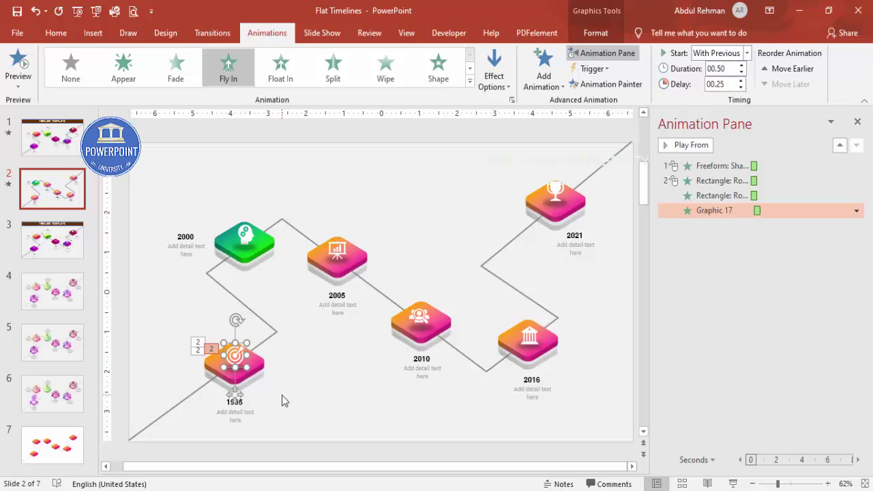
Give the 1995 oval a Fade entrance, With Previous, with a 0.50-second delay.
{"action": "left_click", "coordinate": [244, 367]}
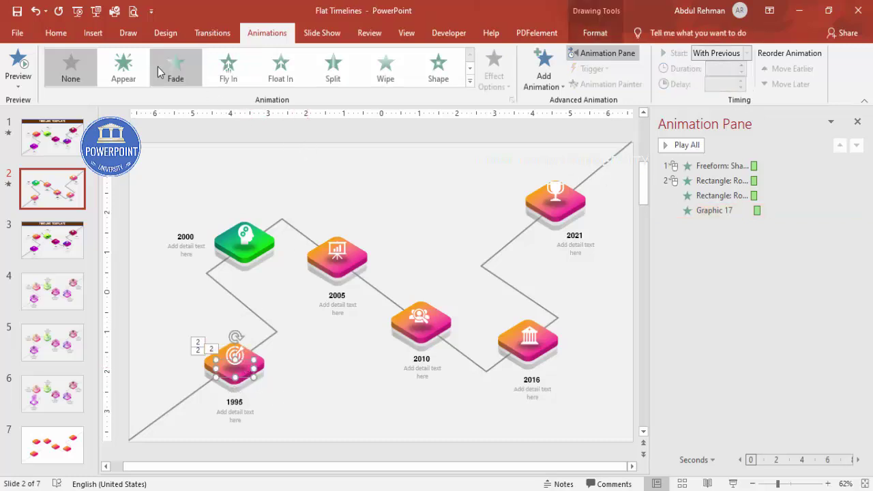
{"action": "left_click", "coordinate": [167, 70]}
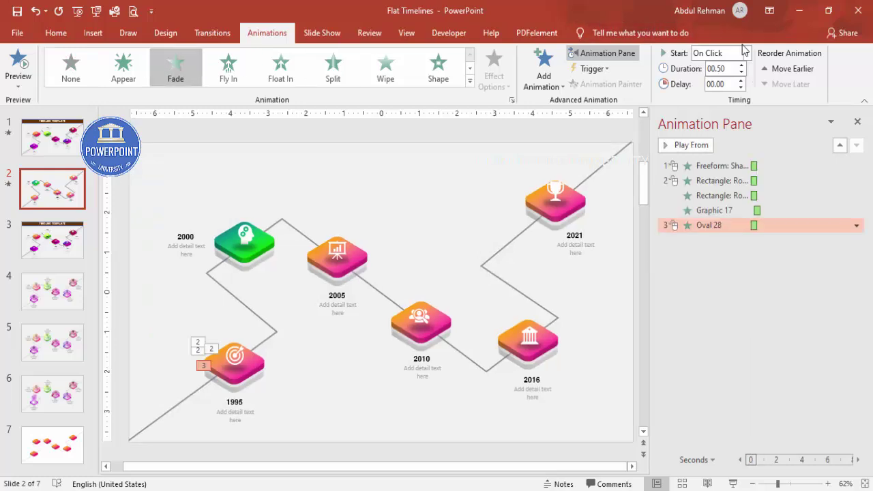
{"action": "left_click", "coordinate": [748, 53]}
{"action": "left_click", "coordinate": [730, 82]}
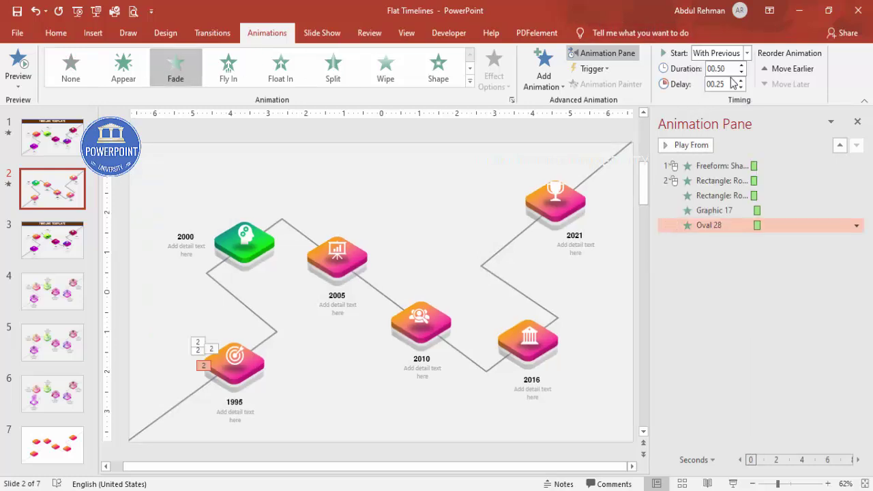
{"action": "left_click", "coordinate": [741, 80]}
Preview the slide show to check the 1995 icon's animations.
{"action": "left_click", "coordinate": [733, 483]}
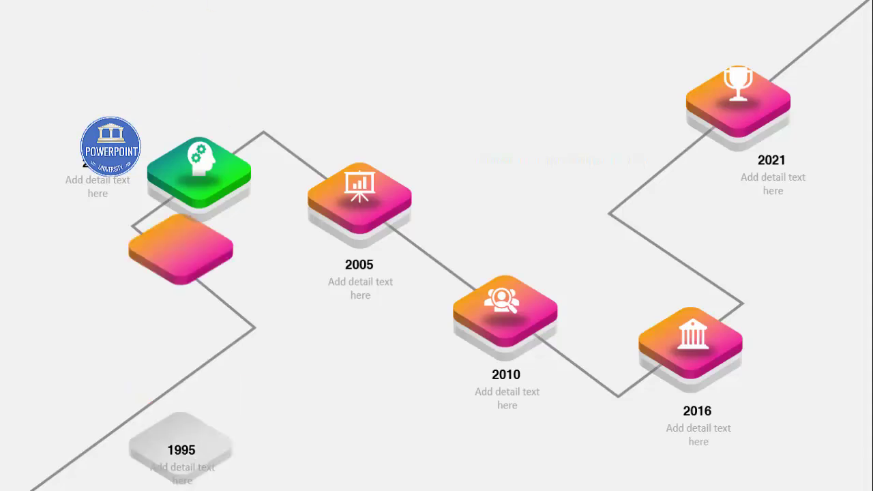
{"action": "key", "text": "Escape"}
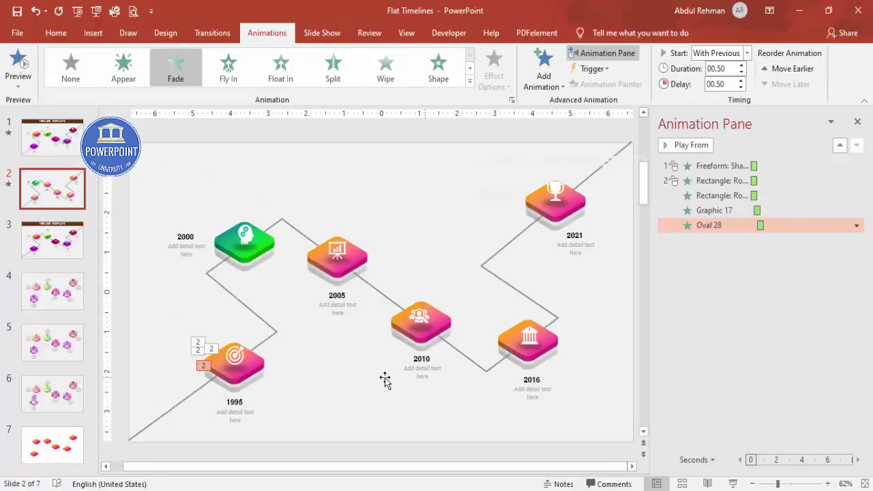
{"action": "left_click", "coordinate": [249, 405]}
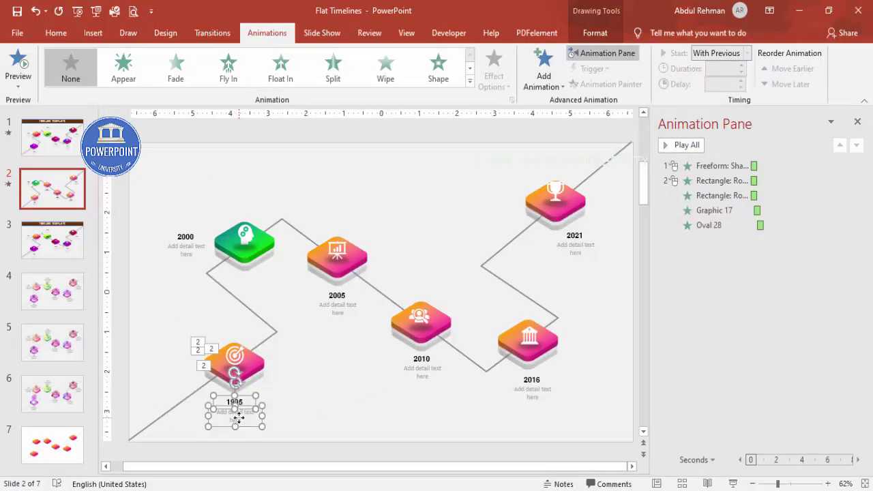
Add a Stretch entrance from the top to the 1995 year label and detail text.
{"action": "left_click", "coordinate": [542, 71]}
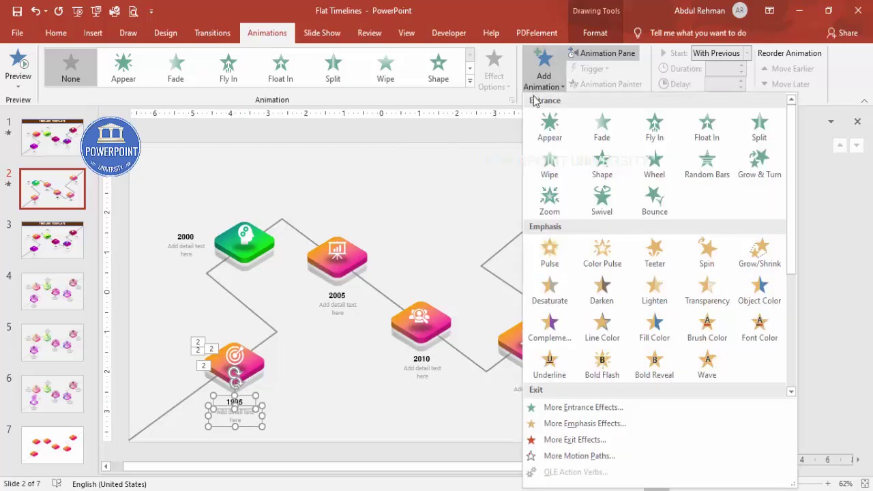
{"action": "left_click", "coordinate": [580, 414]}
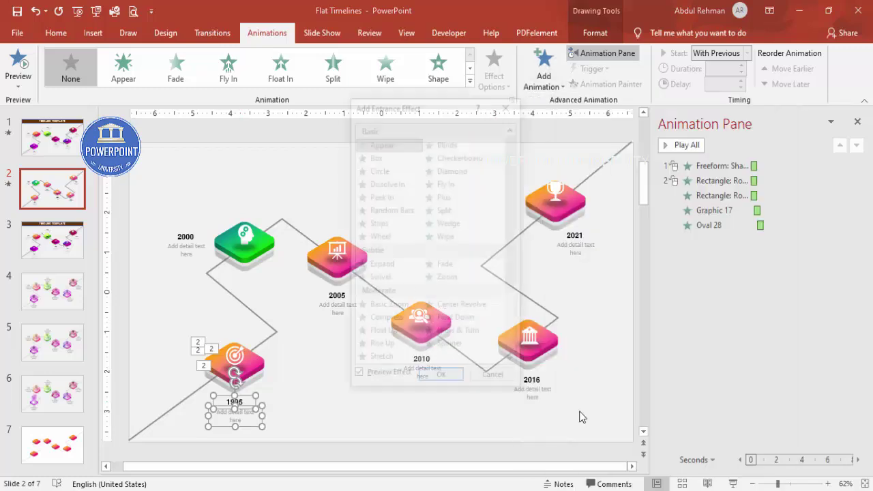
{"action": "left_click", "coordinate": [382, 361]}
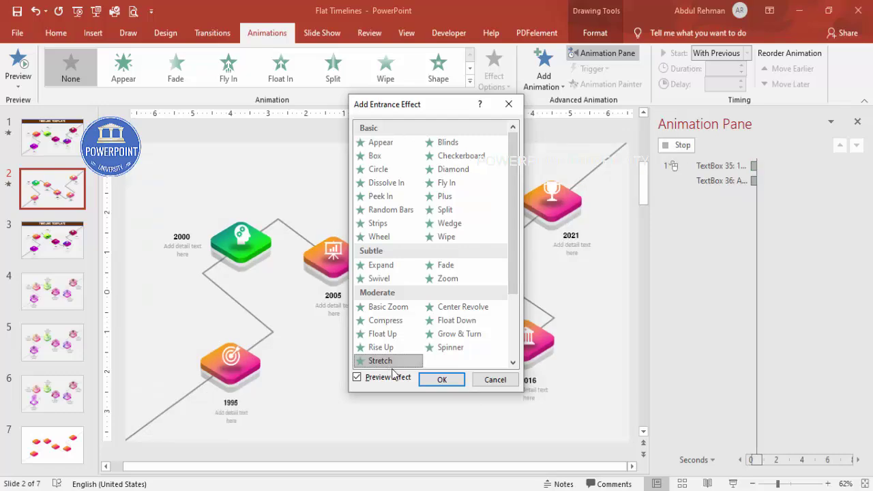
{"action": "left_click", "coordinate": [440, 380]}
{"action": "left_click", "coordinate": [505, 87]}
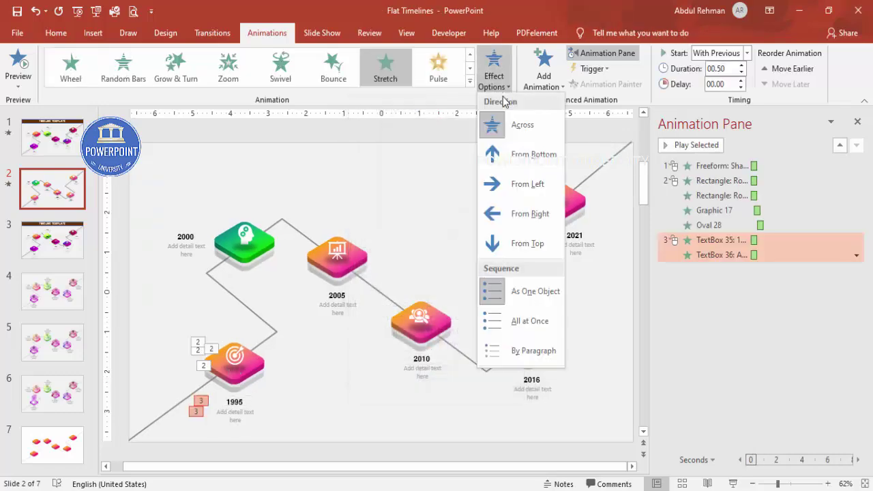
{"action": "left_click", "coordinate": [540, 243]}
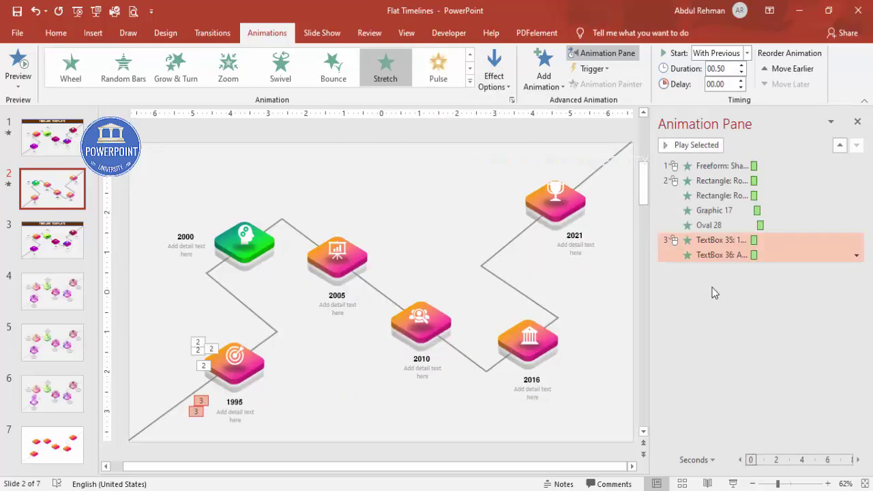
Set the year label's Stretch to start After Previous and preview the slide show.
{"action": "left_click", "coordinate": [703, 240]}
{"action": "left_click", "coordinate": [748, 53]}
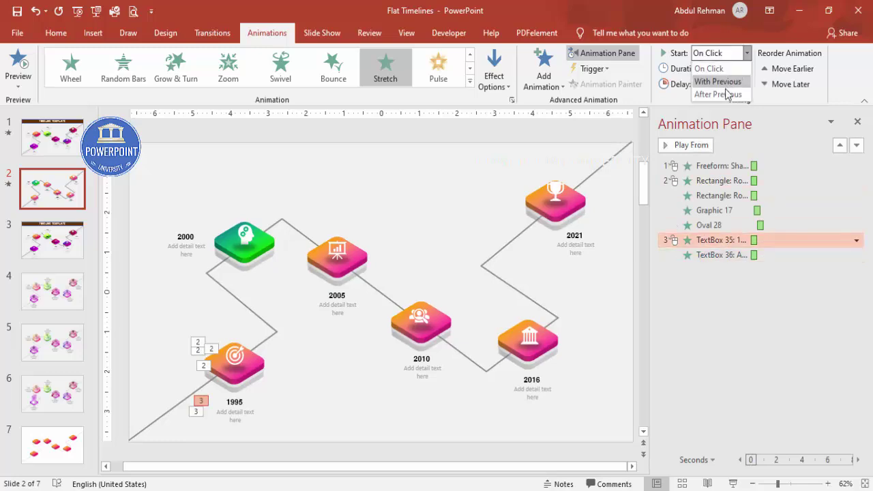
{"action": "left_click", "coordinate": [722, 94]}
{"action": "left_click", "coordinate": [732, 484]}
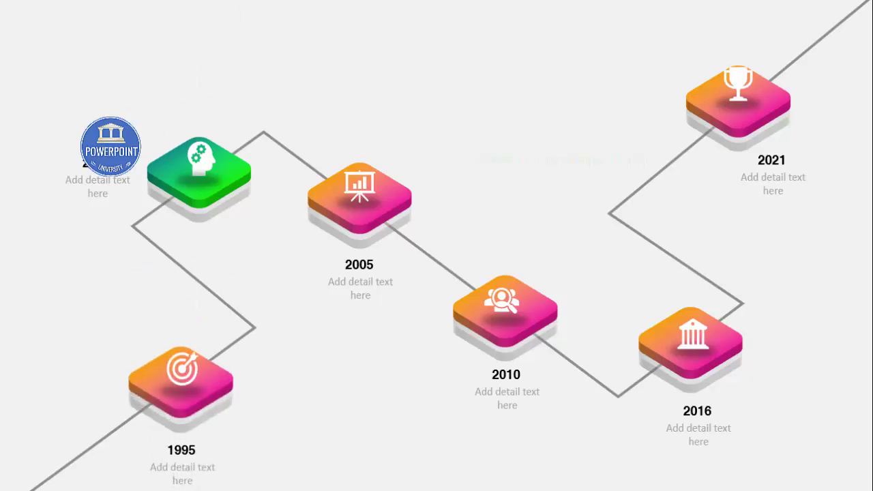
{"action": "key", "text": "Escape"}
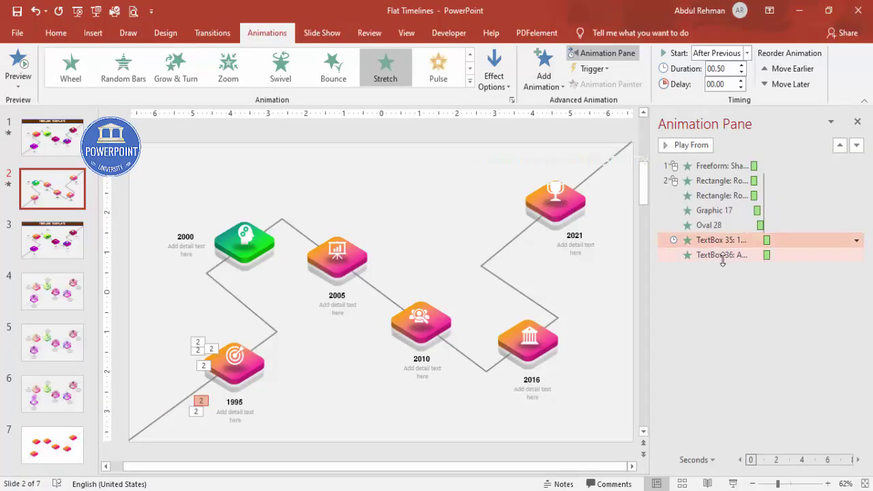
Set both 1995 text animations to start With Previous.
{"action": "left_click", "coordinate": [721, 255], "text": "shift"}
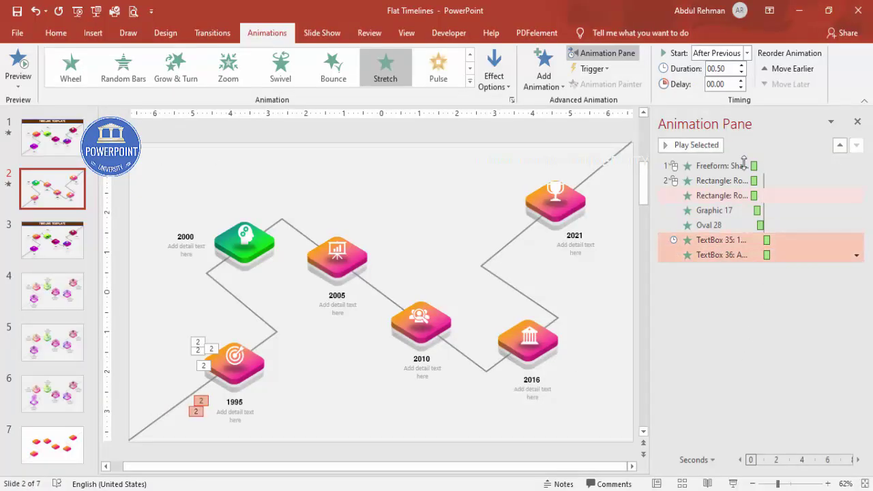
{"action": "left_click", "coordinate": [735, 54]}
{"action": "left_click", "coordinate": [717, 81]}
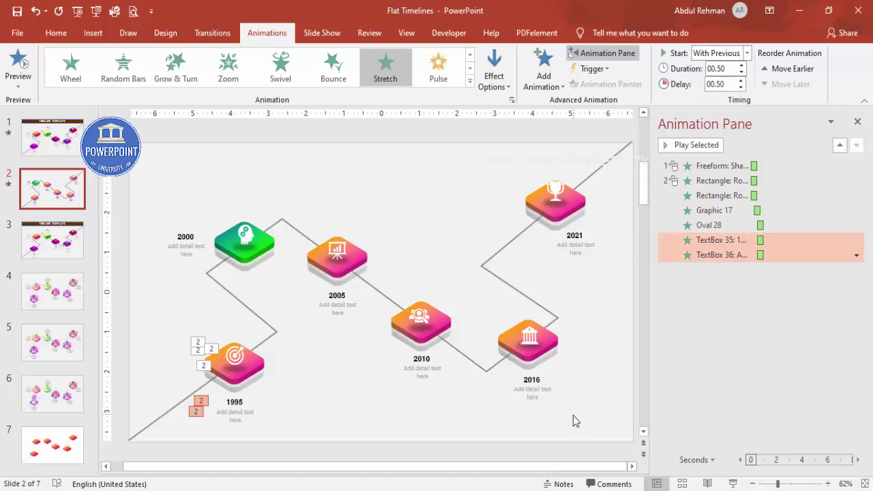
{"action": "left_click", "coordinate": [461, 424]}
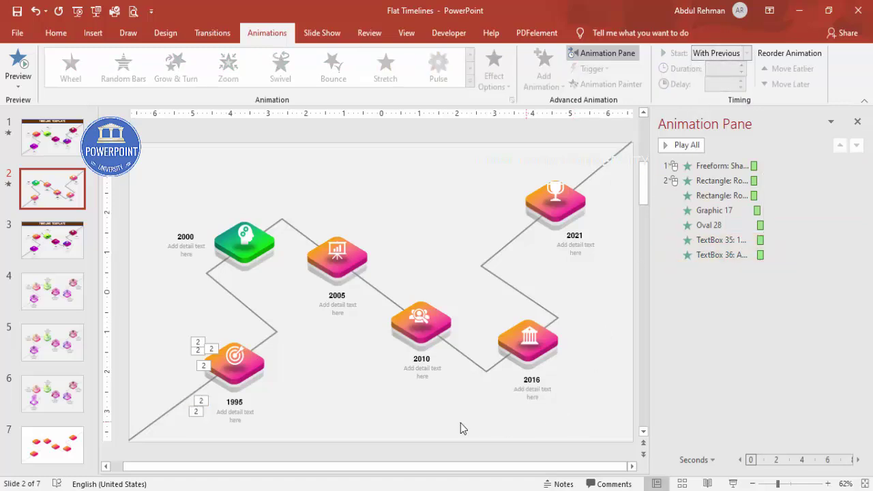
{"action": "left_click", "coordinate": [263, 363]}
Paint the 1995 tile's two fly-in animations onto the matching shapes of the green 2000 tile.
{"action": "left_click", "coordinate": [624, 91]}
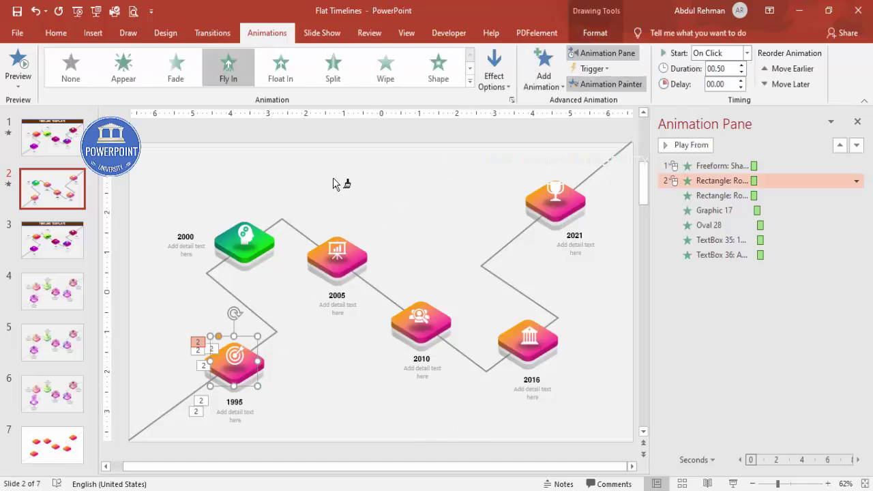
{"action": "left_click", "coordinate": [264, 242]}
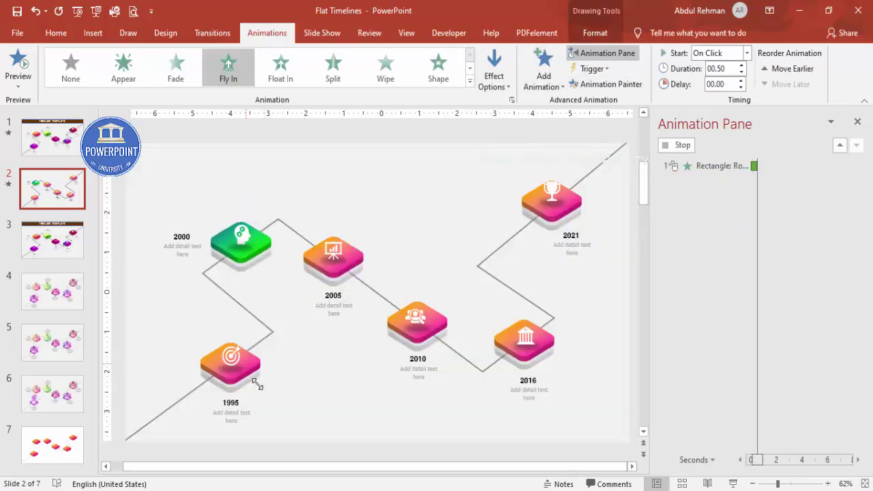
{"action": "left_click", "coordinate": [266, 373]}
{"action": "left_click", "coordinate": [606, 84]}
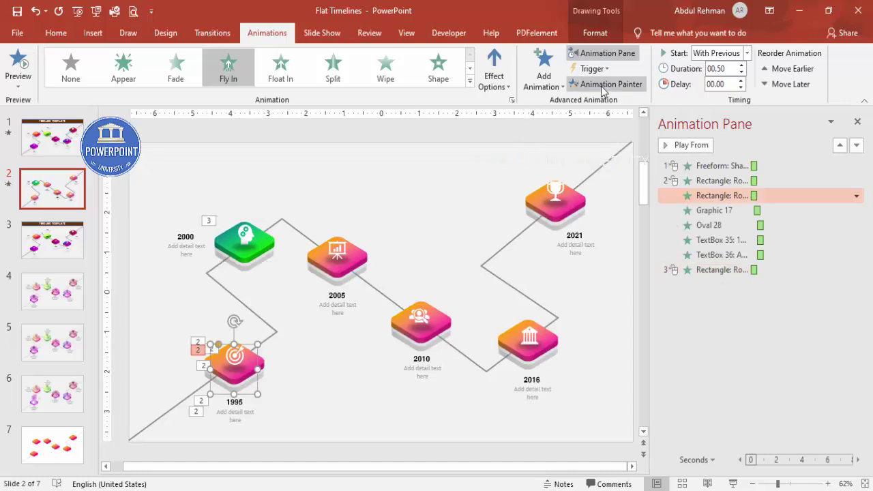
{"action": "left_click", "coordinate": [266, 264]}
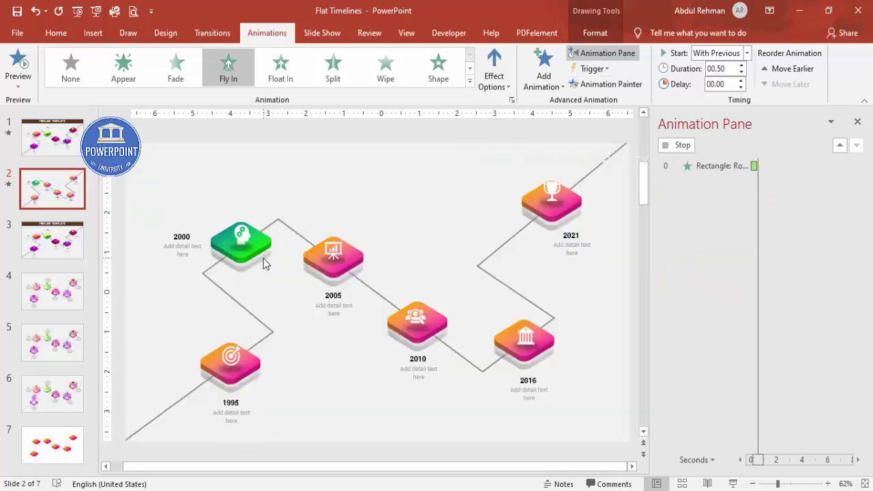
{"action": "left_click", "coordinate": [232, 360]}
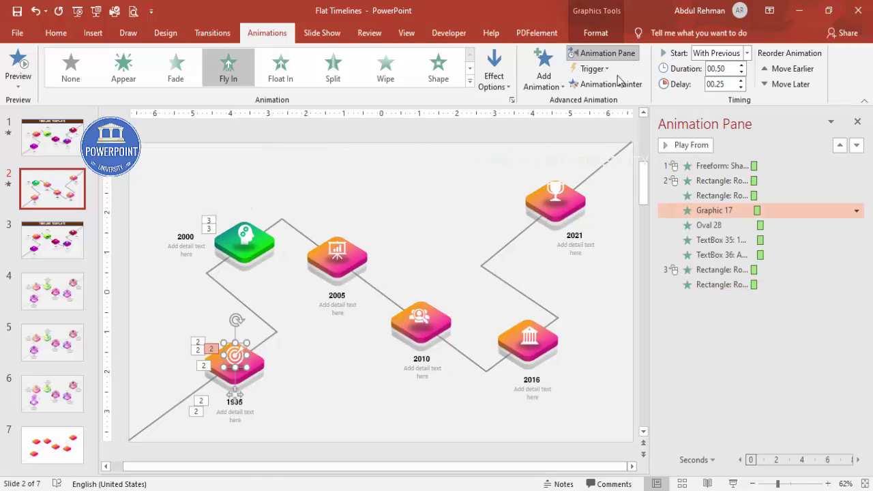